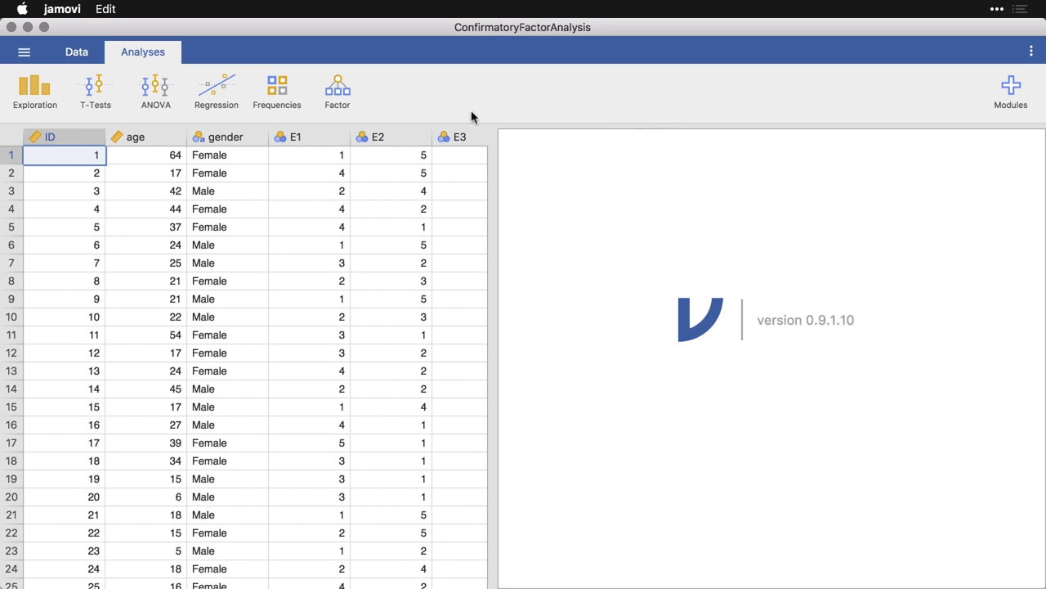
Step: Start a Confirmatory Factor Analysis from the Factor menu and browse the variable list of items
click(347, 98)
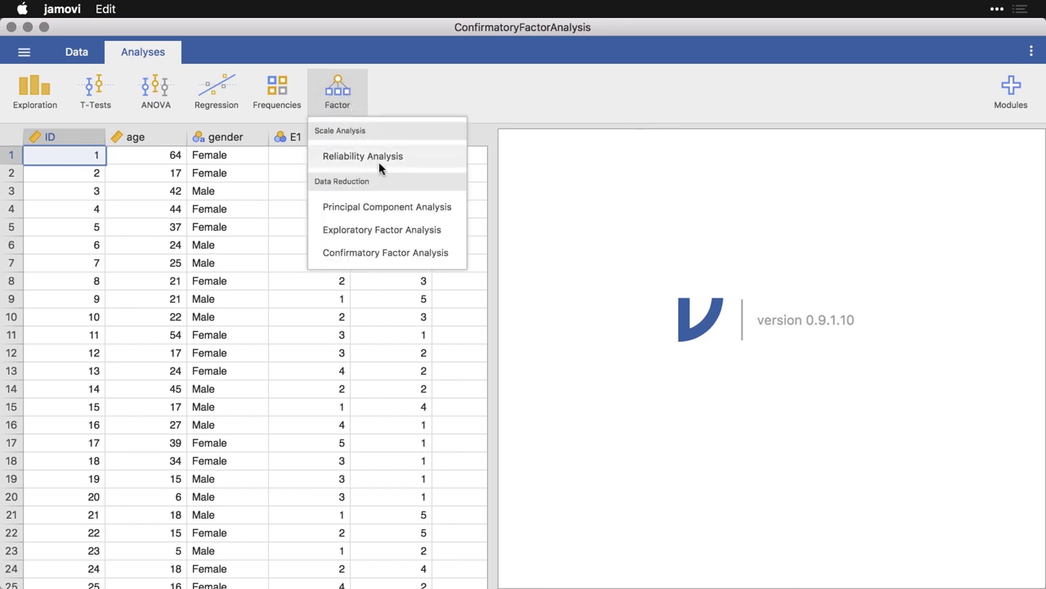
click(446, 255)
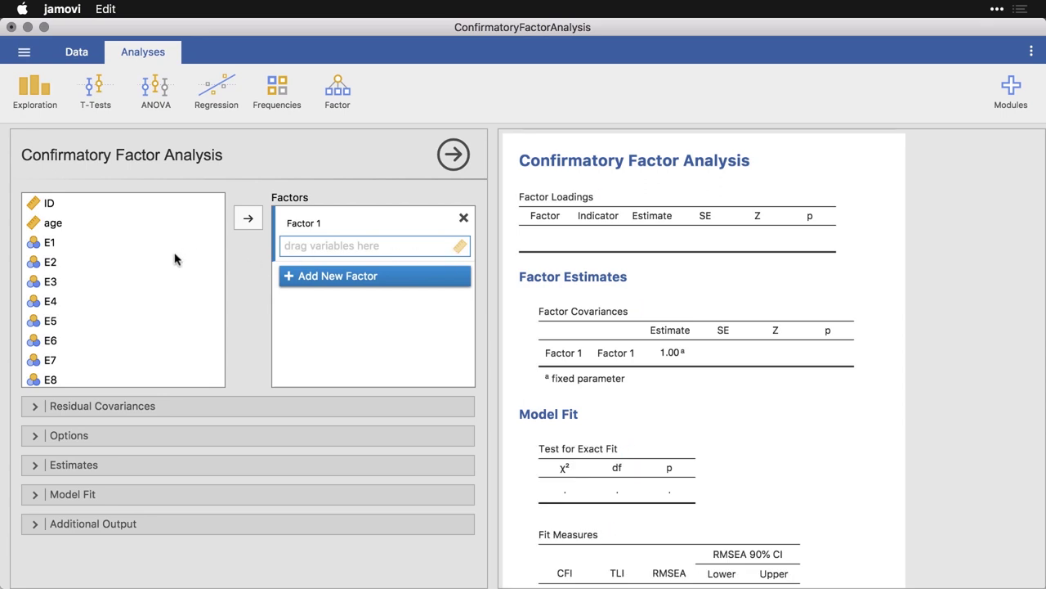
scroll(175, 258, down, 5)
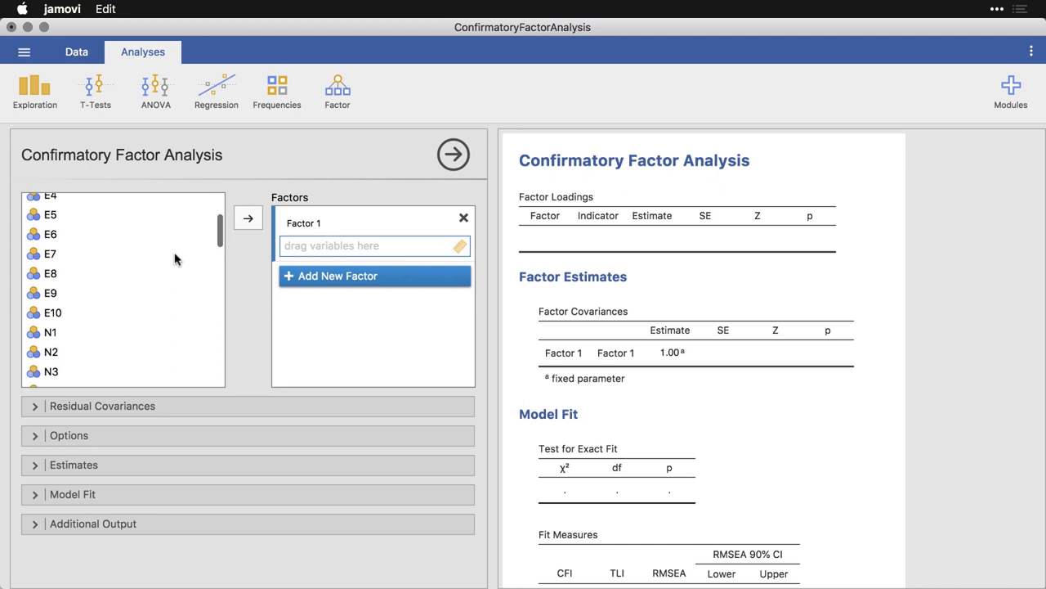
scroll(174, 258, down, 10)
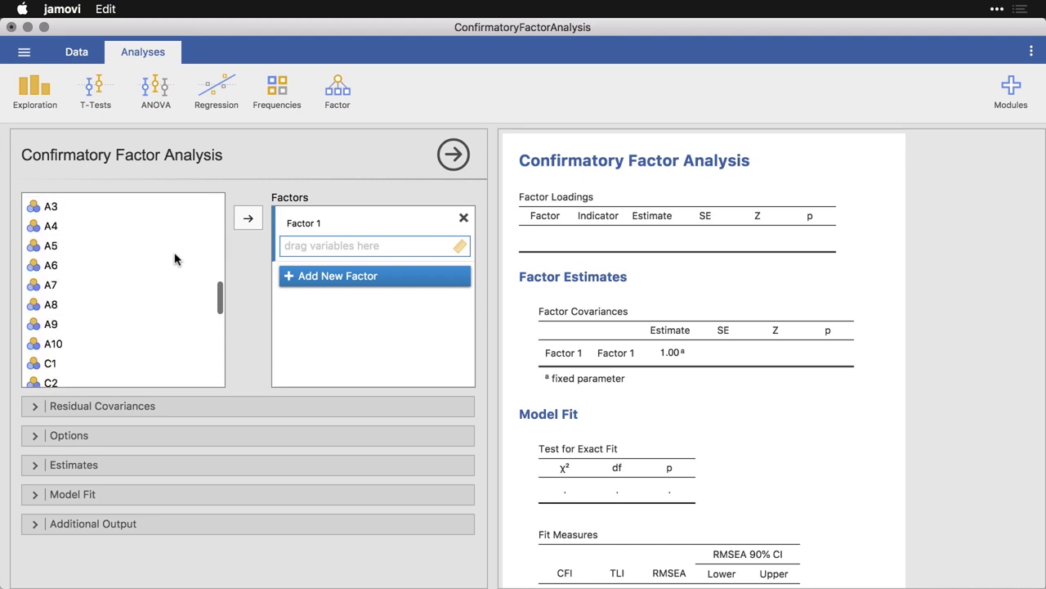
scroll(174, 258, down, 8)
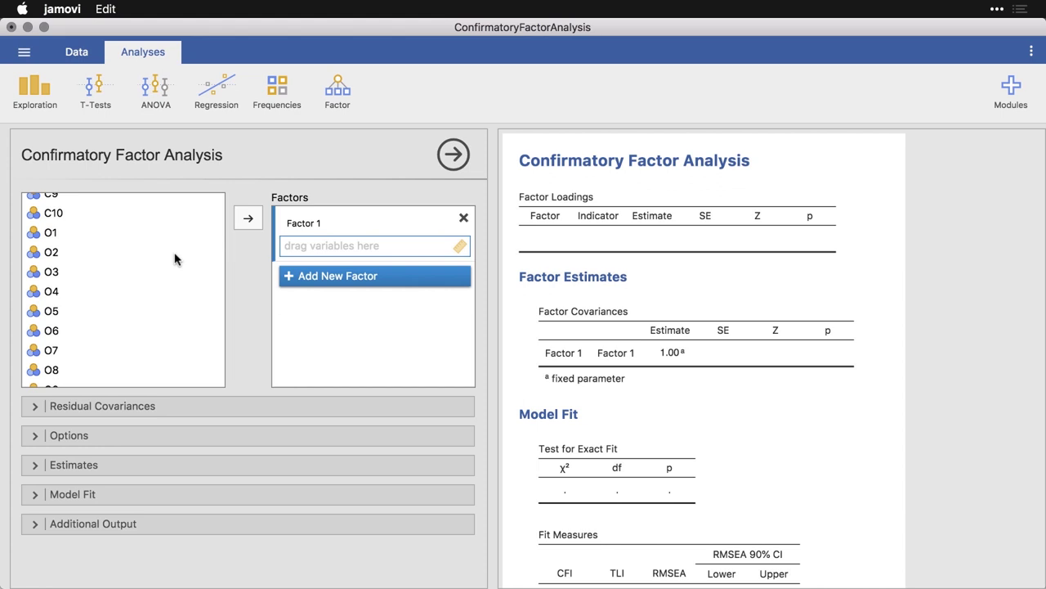
scroll(174, 251, up, 20)
scroll(175, 253, up, 6)
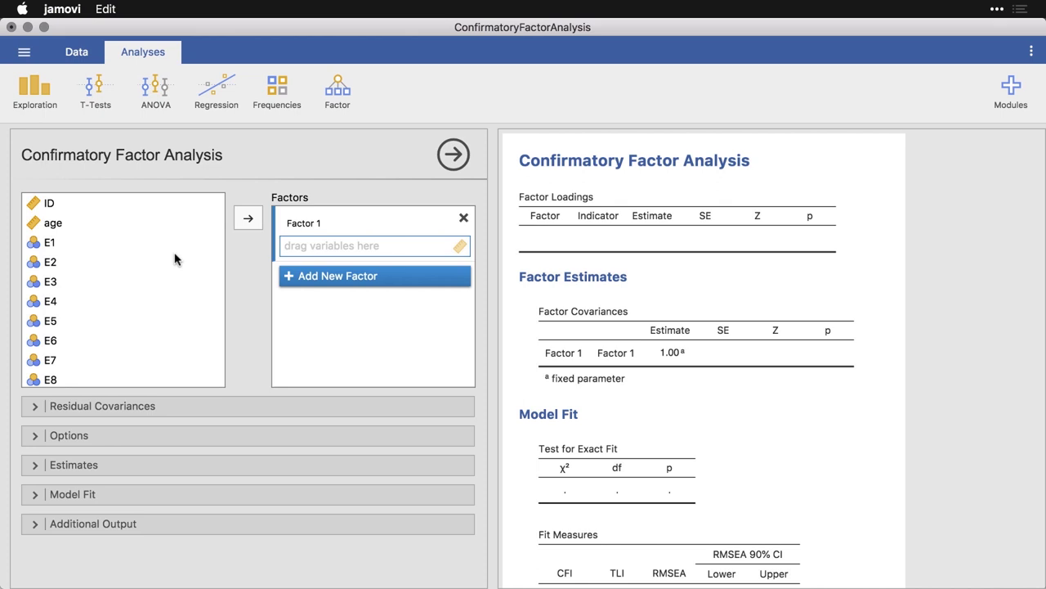
scroll(92, 264, down, 1)
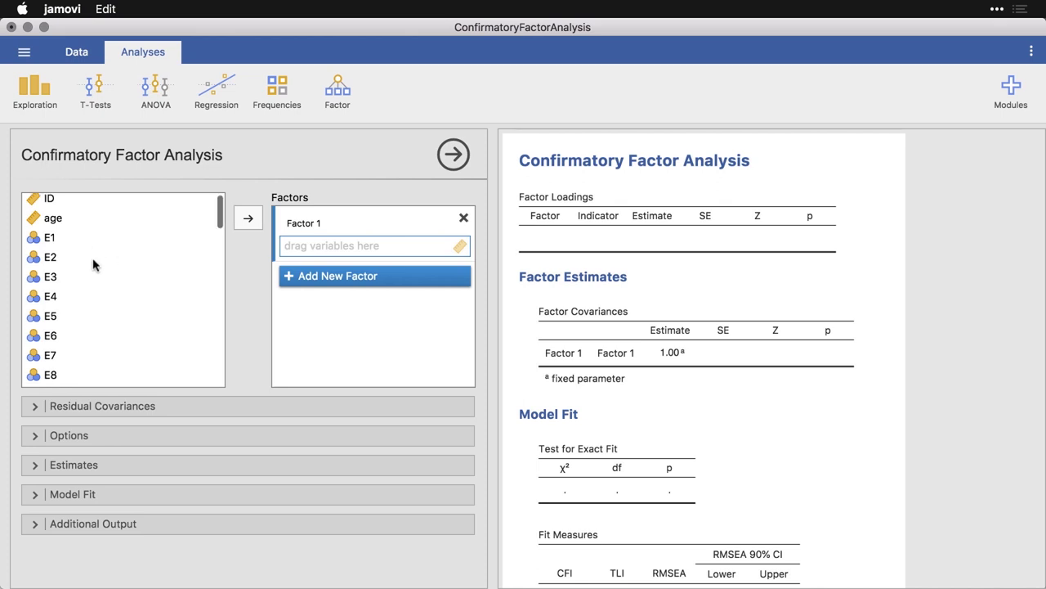
scroll(93, 260, up, 1)
Step: Rename Factor 1 to 'Extraversion' and load items E1–E10 onto it
click(303, 224)
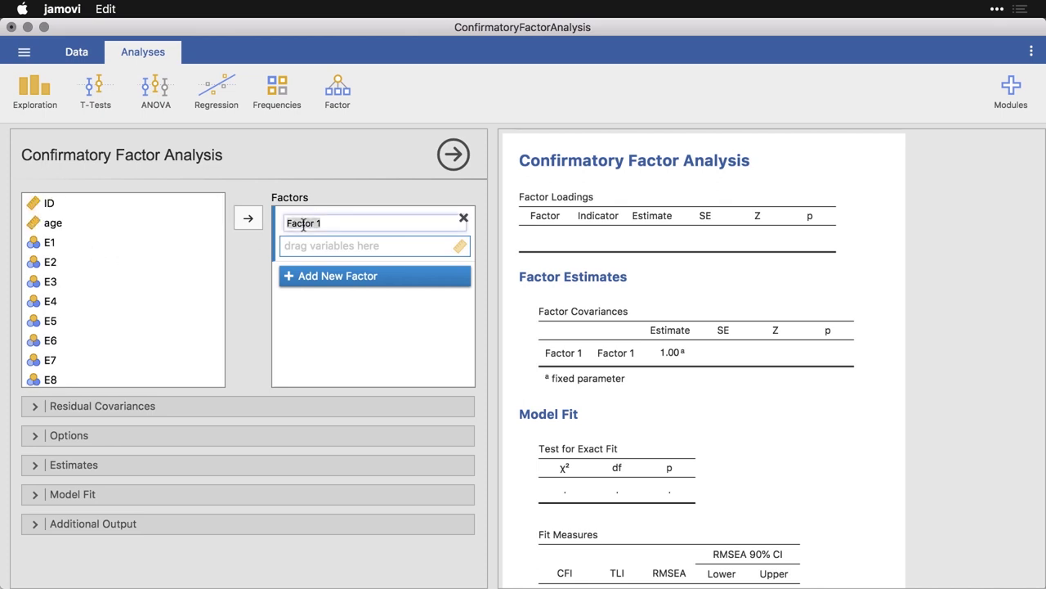
text(Extraversion)
key(Return)
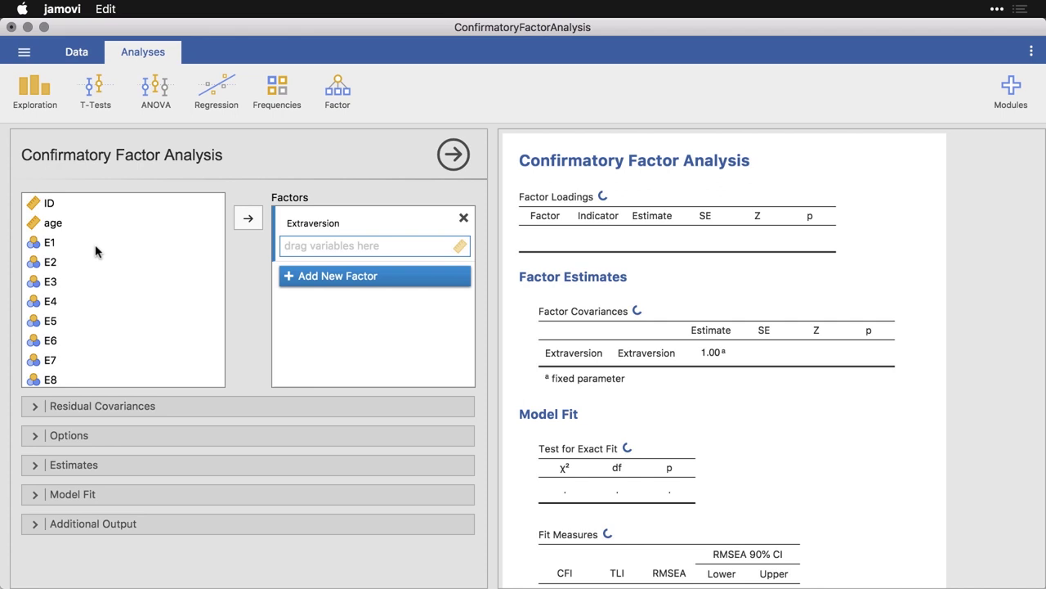
click(95, 245)
scroll(95, 244, down, 5)
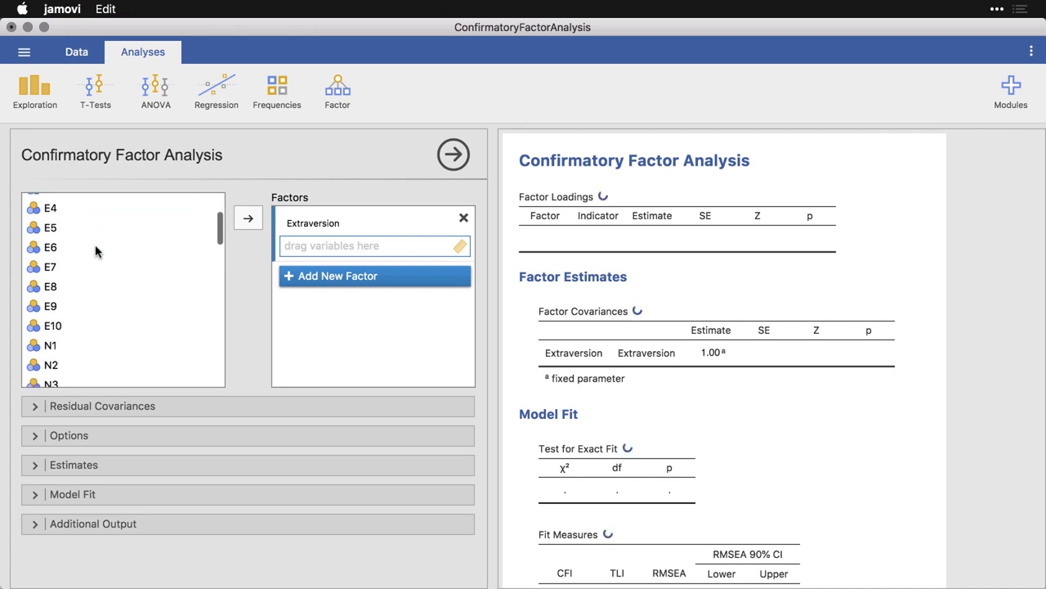
shift+click(72, 326)
click(248, 217)
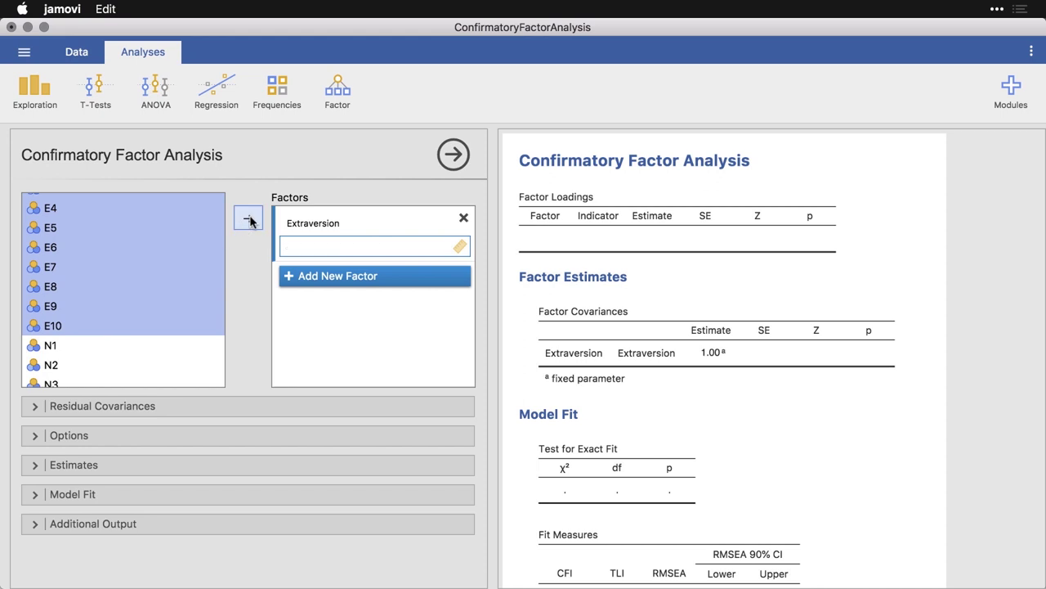
scroll(423, 295, down, 3)
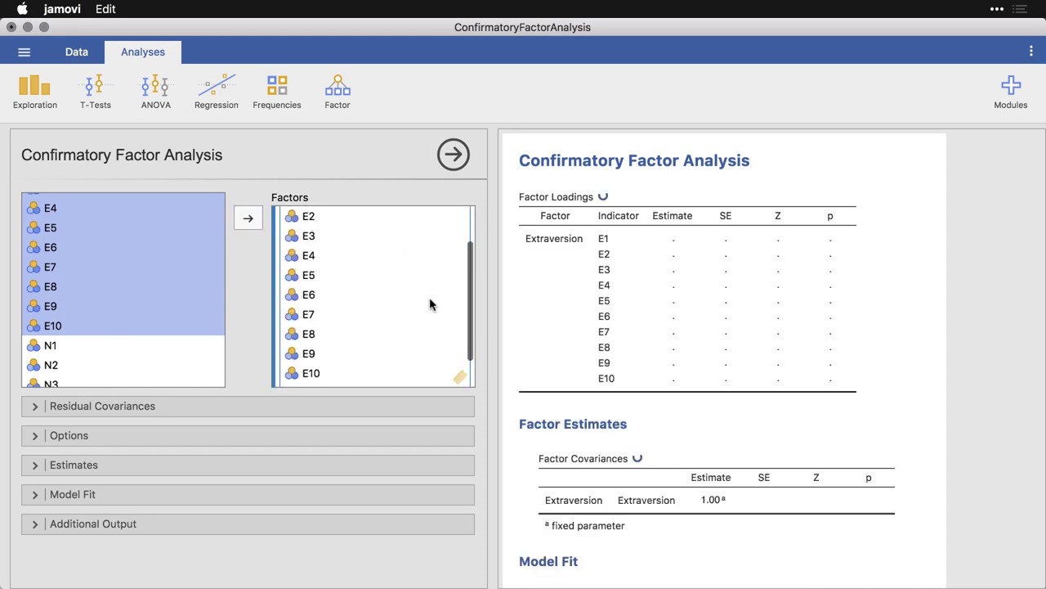
scroll(162, 327, down, 4)
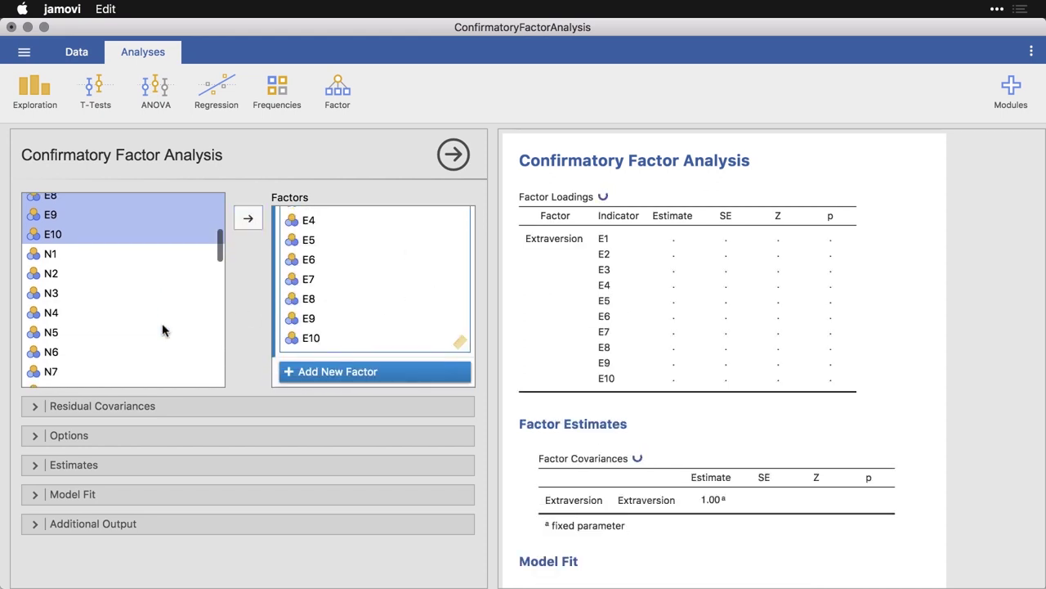
scroll(161, 324, down, 1)
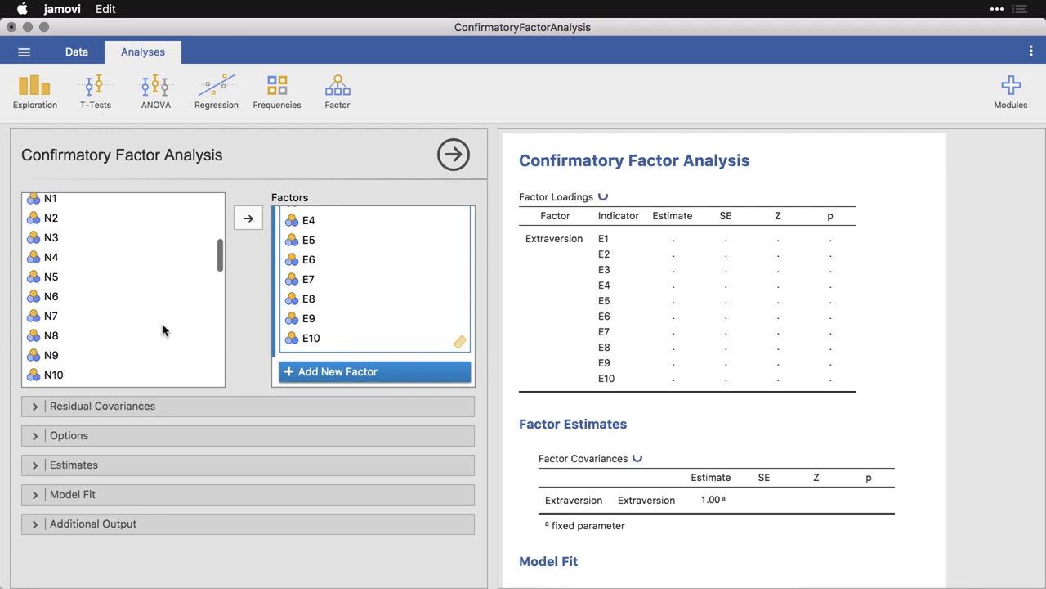
scroll(158, 343, up, 1)
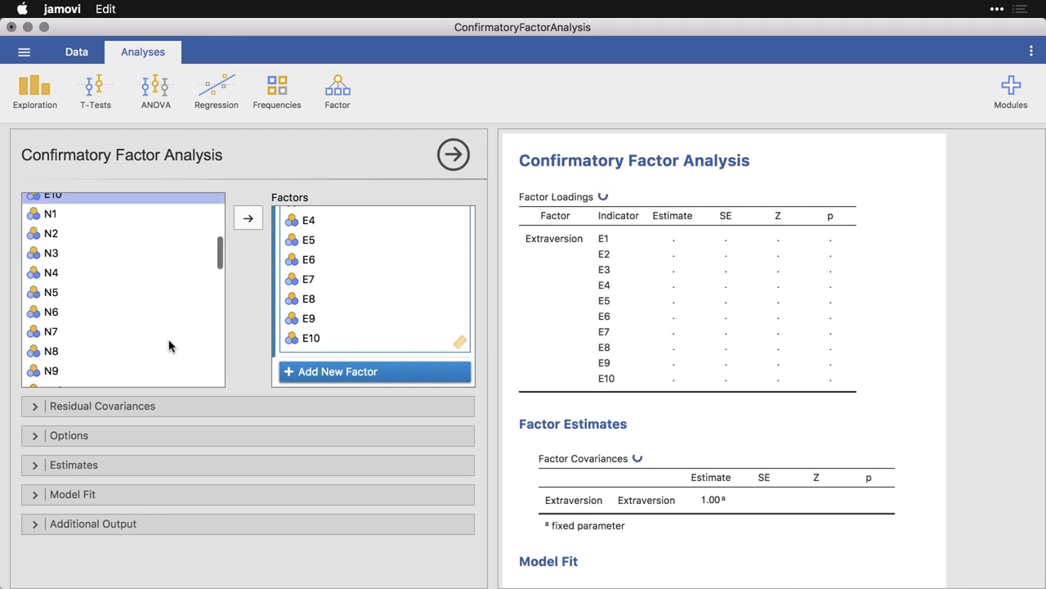
Step: Add a second factor named 'Neuroticism' with items N1–N10
click(313, 371)
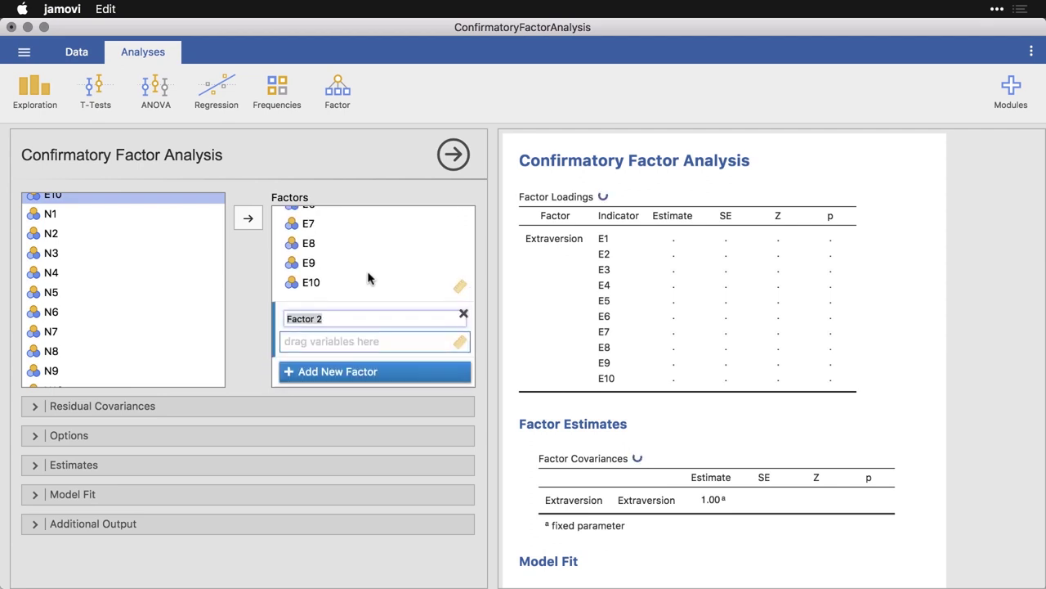
text(Neuroticism)
key(Return)
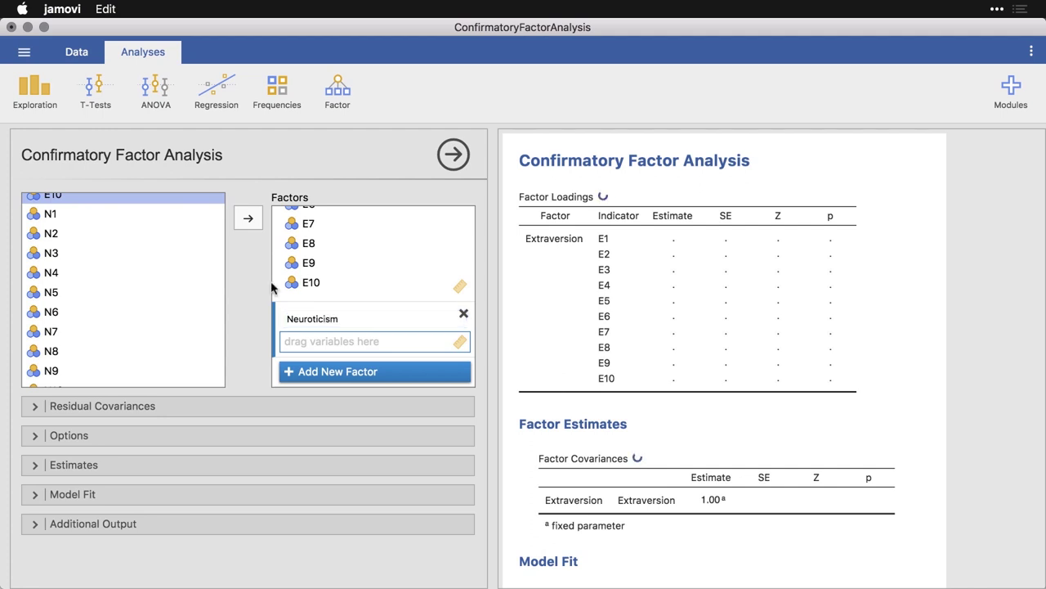
click(54, 213)
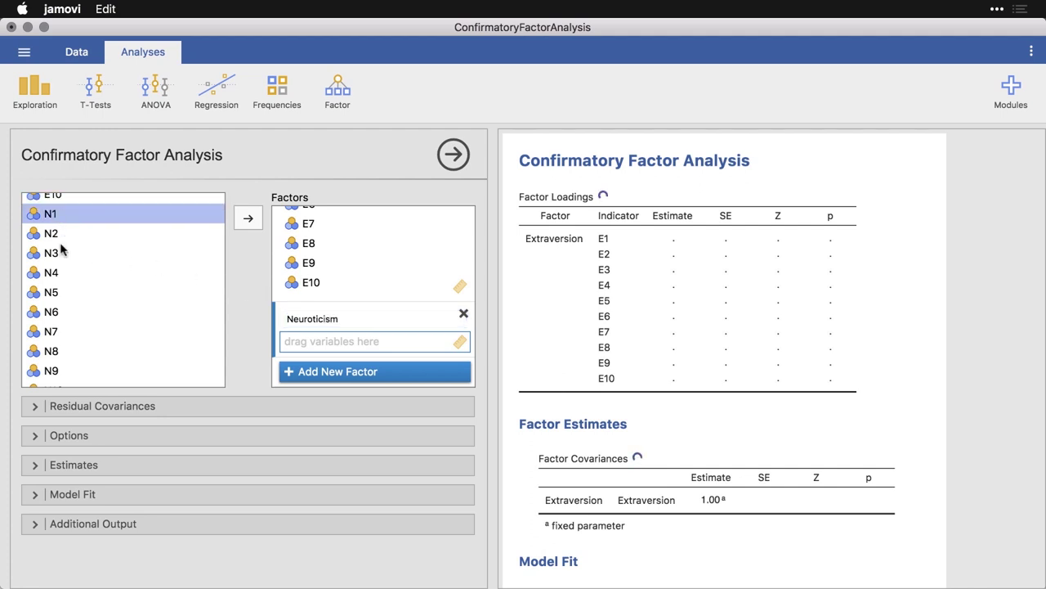
scroll(58, 369, down, 1)
shift+click(50, 368)
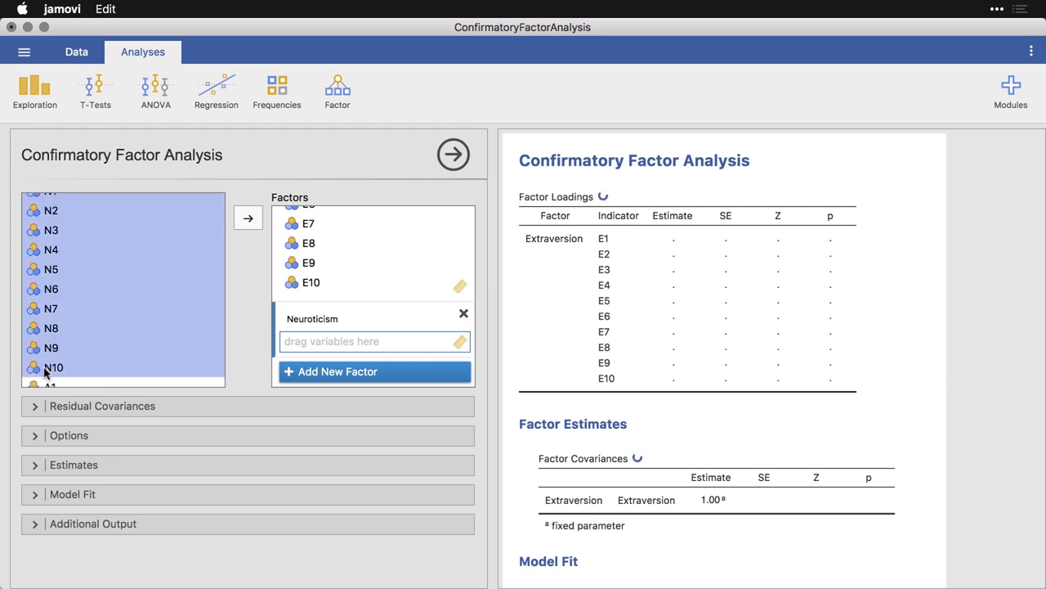
click(249, 218)
scroll(378, 310, down, 5)
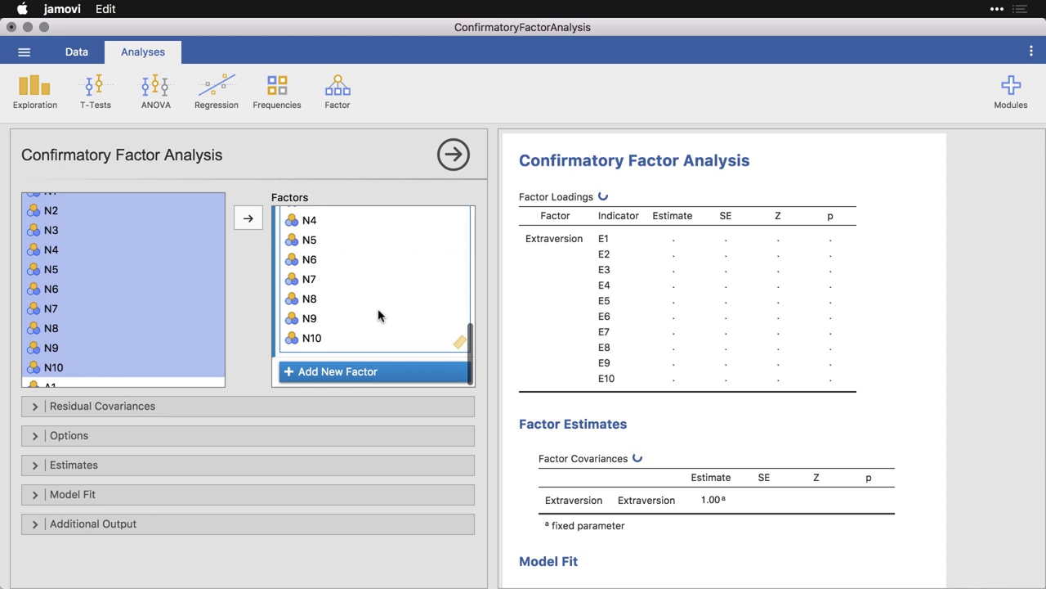
scroll(130, 336, down, 3)
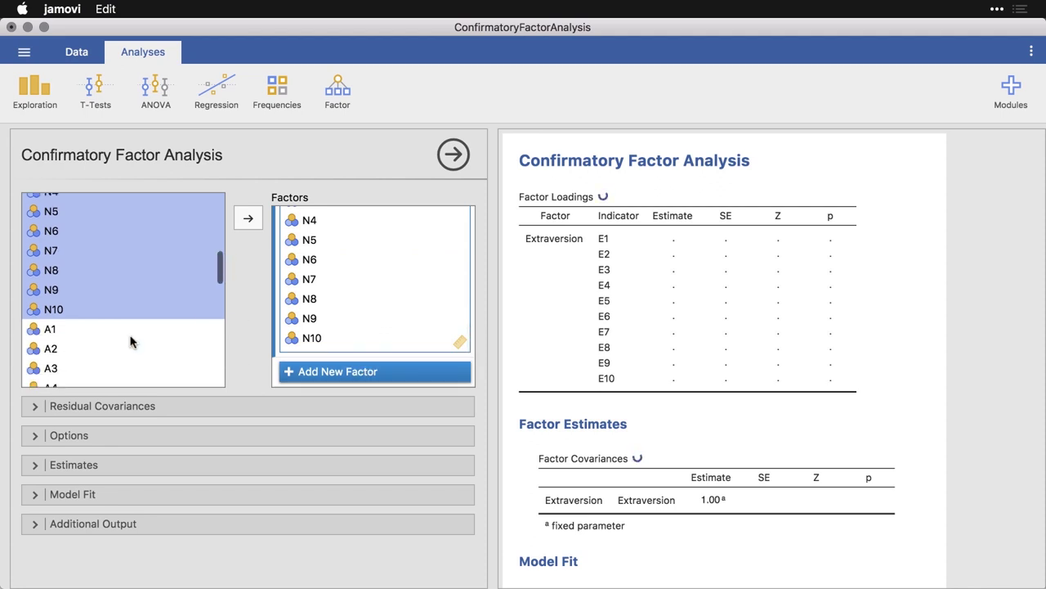
scroll(129, 335, down, 3)
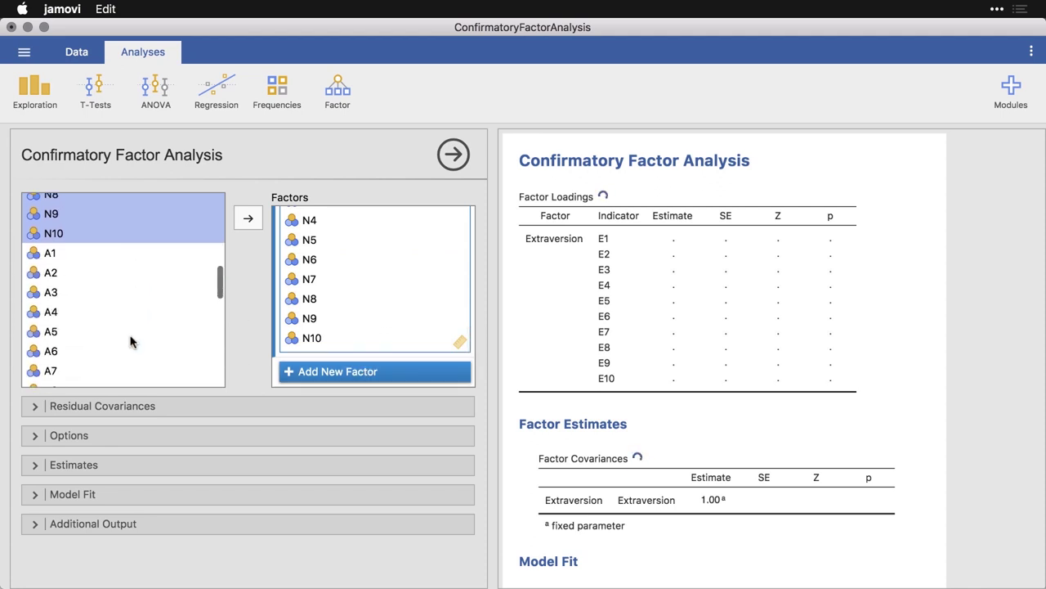
Step: Add a third factor named 'Agreeableness' and drag items A1–A10 into it
click(377, 372)
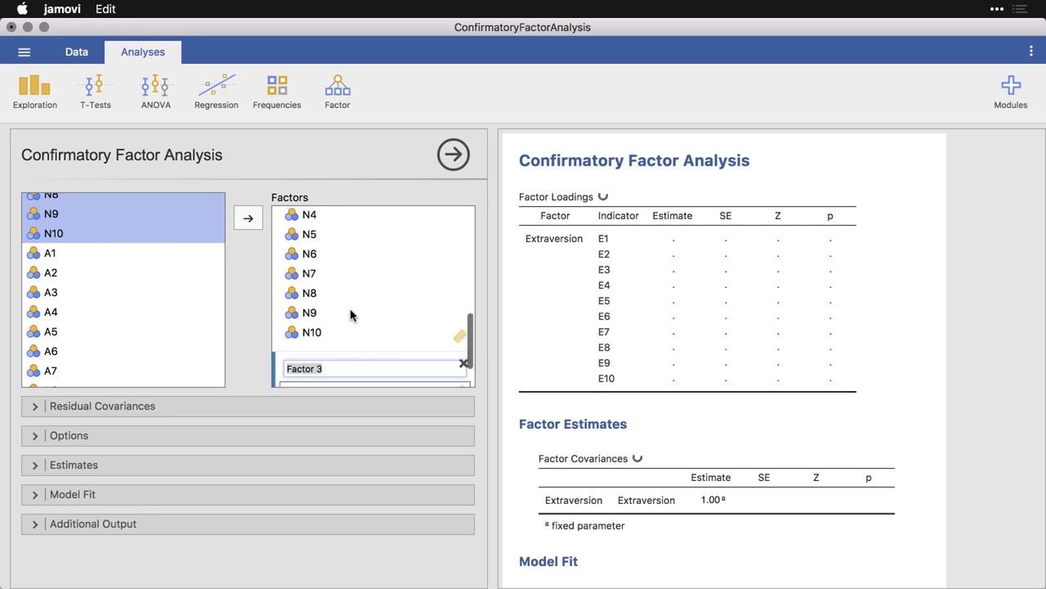
text(Agr)
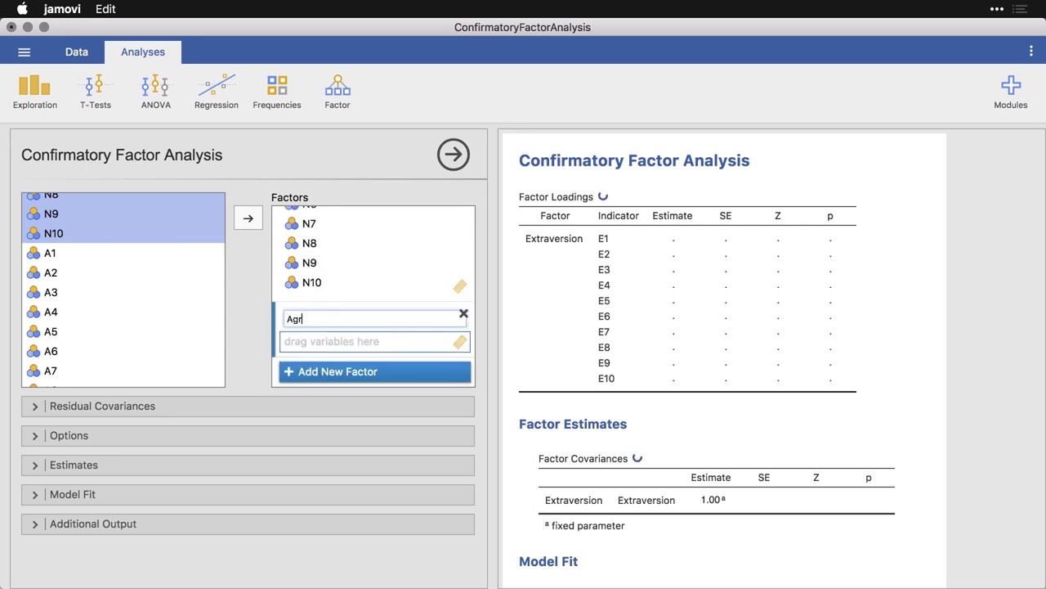
text(eeableness)
key(Return)
scroll(90, 278, down, 3)
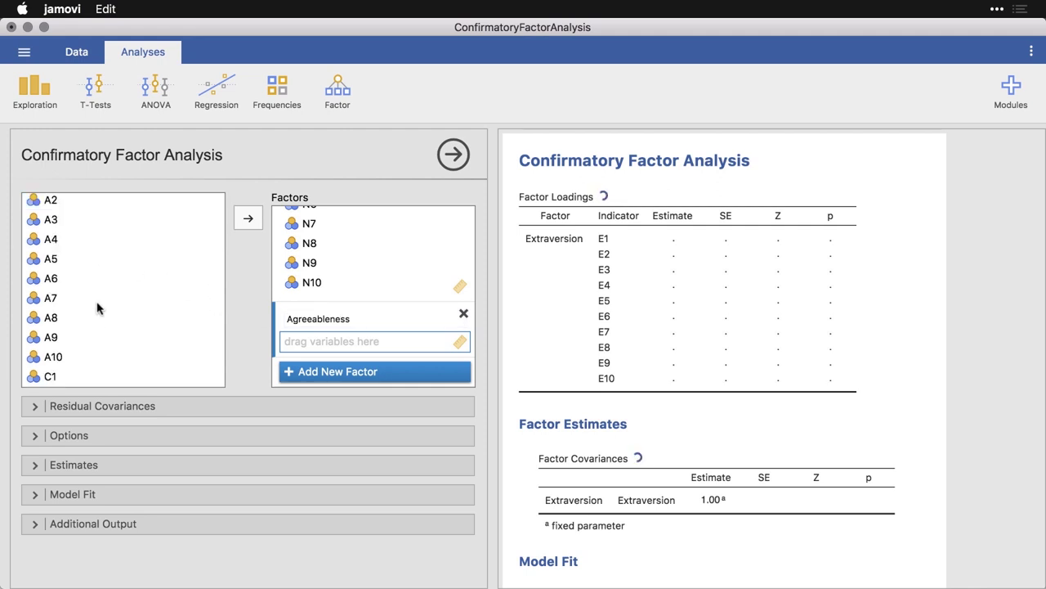
shift+click(79, 359)
drag(80, 360, 358, 335)
scroll(146, 334, down, 3)
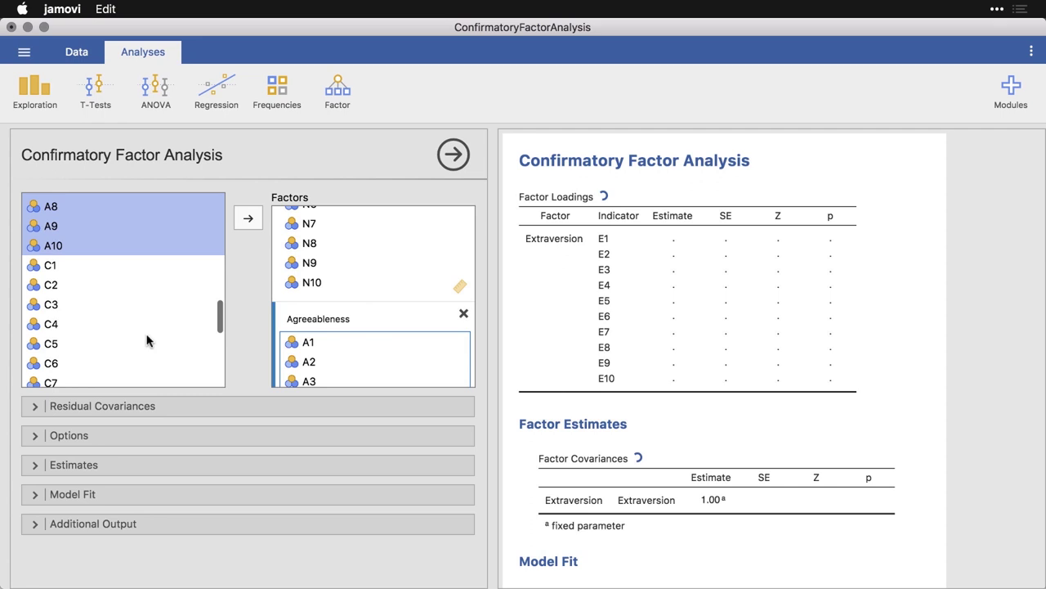
scroll(381, 313, down, 5)
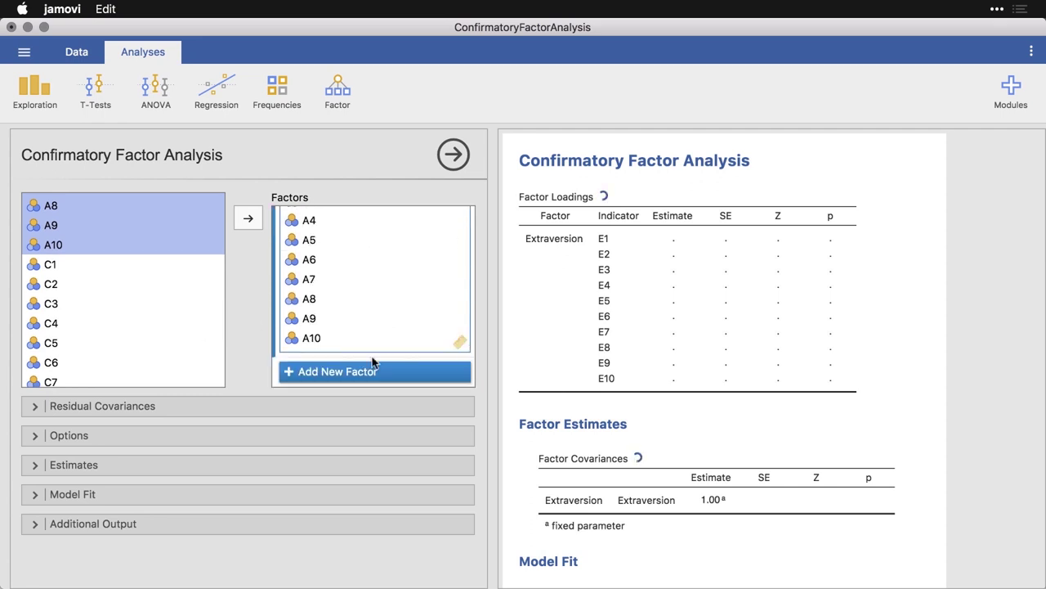
Step: Add a fourth factor named 'Consciontiousness' and assign items C1–C10 to it
click(354, 374)
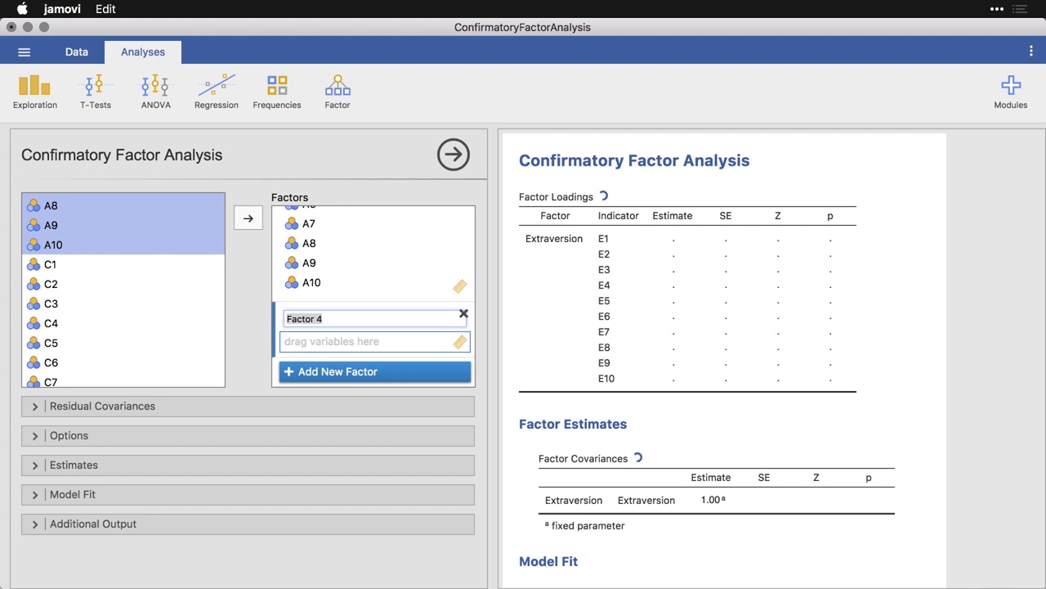
text(Conscio)
text(ntiousne)
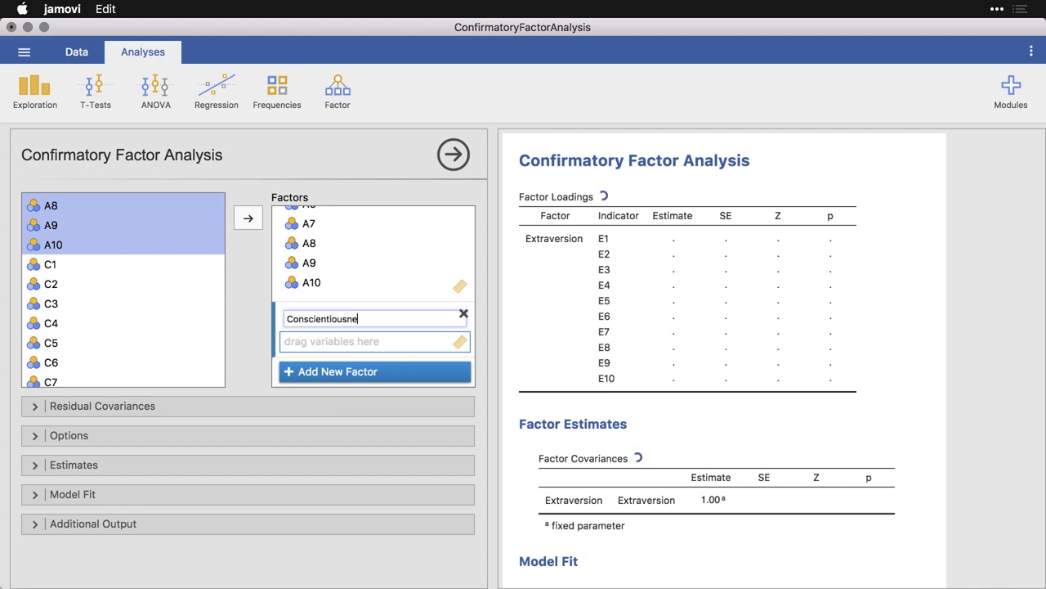
text(ss)
key(Return)
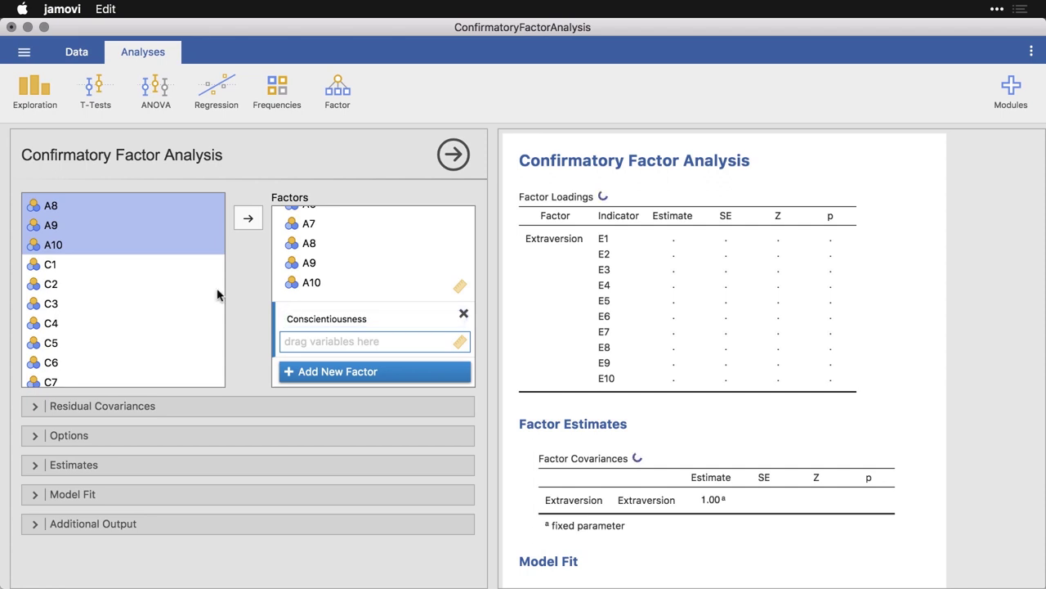
click(80, 260)
scroll(80, 260, down, 3)
scroll(80, 270, down, 2)
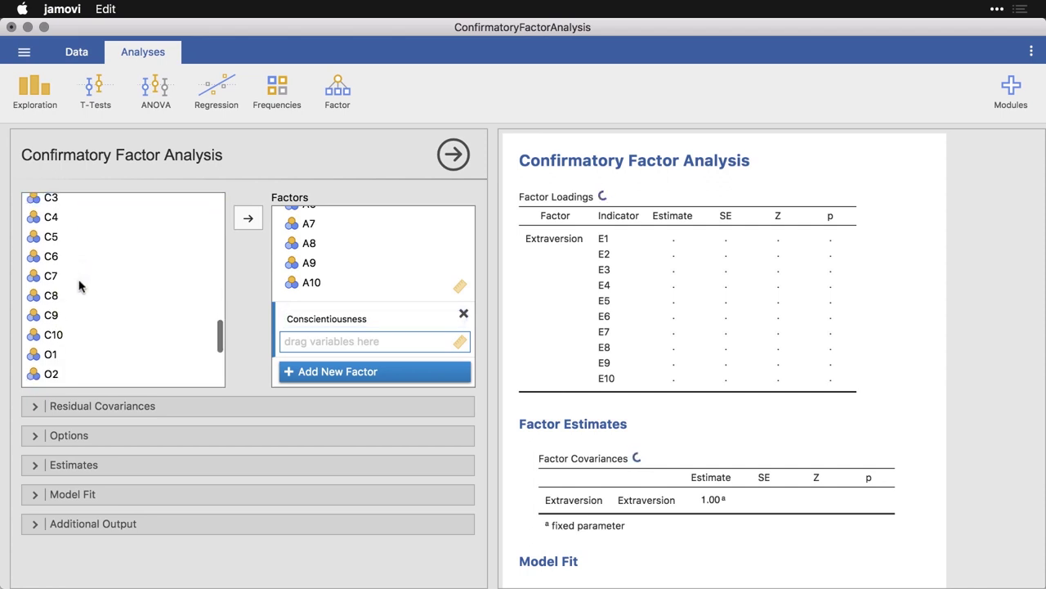
shift+click(66, 334)
click(248, 221)
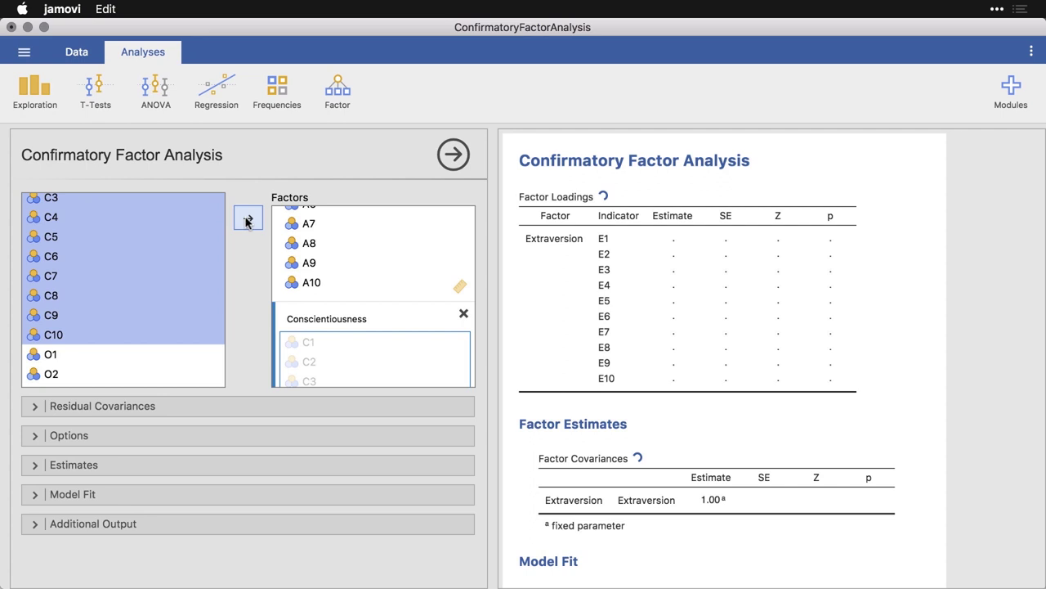
scroll(351, 337, down, 5)
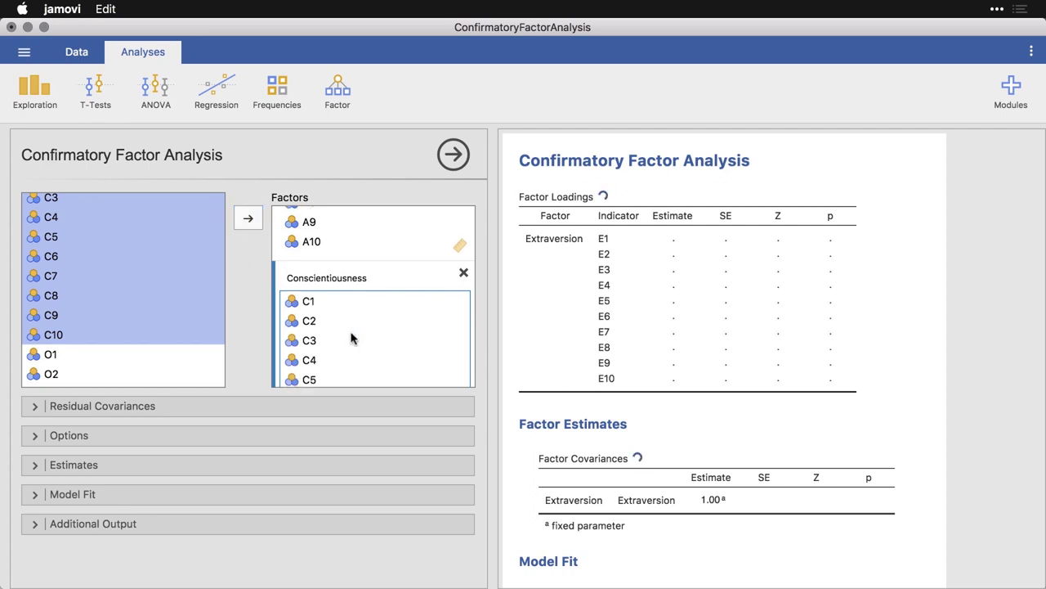
Step: Add a fifth factor named 'Openness' and assign items O1–O10 to it
click(350, 373)
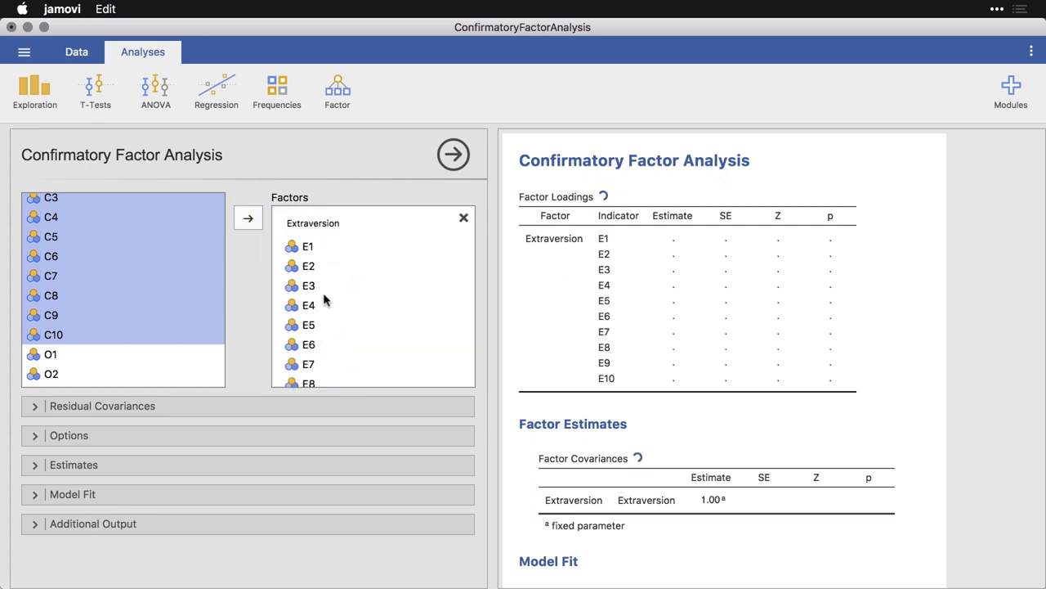
scroll(330, 275, down, 10)
scroll(330, 276, down, 10)
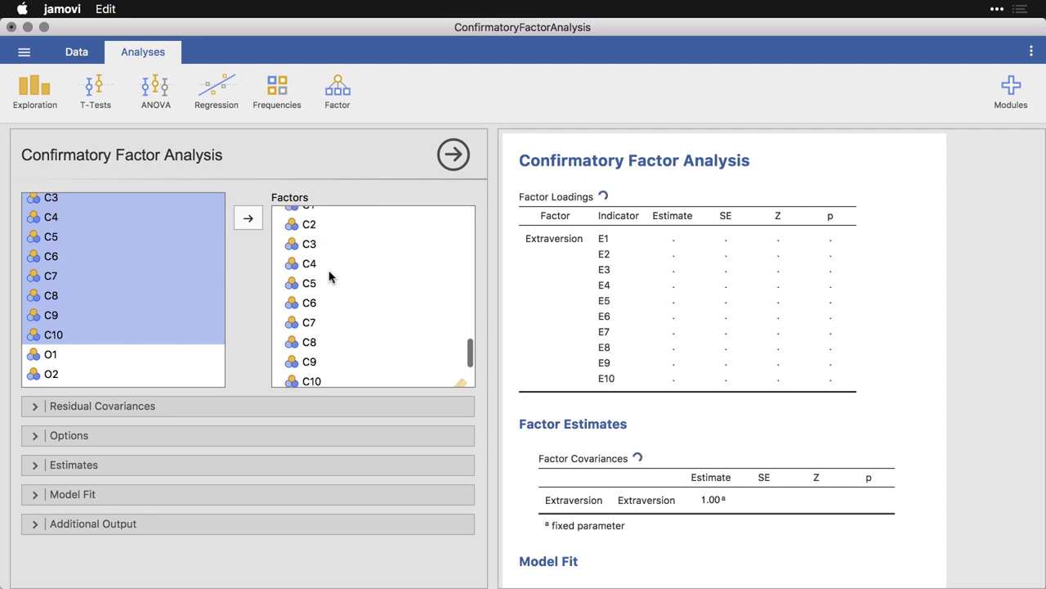
text(O)
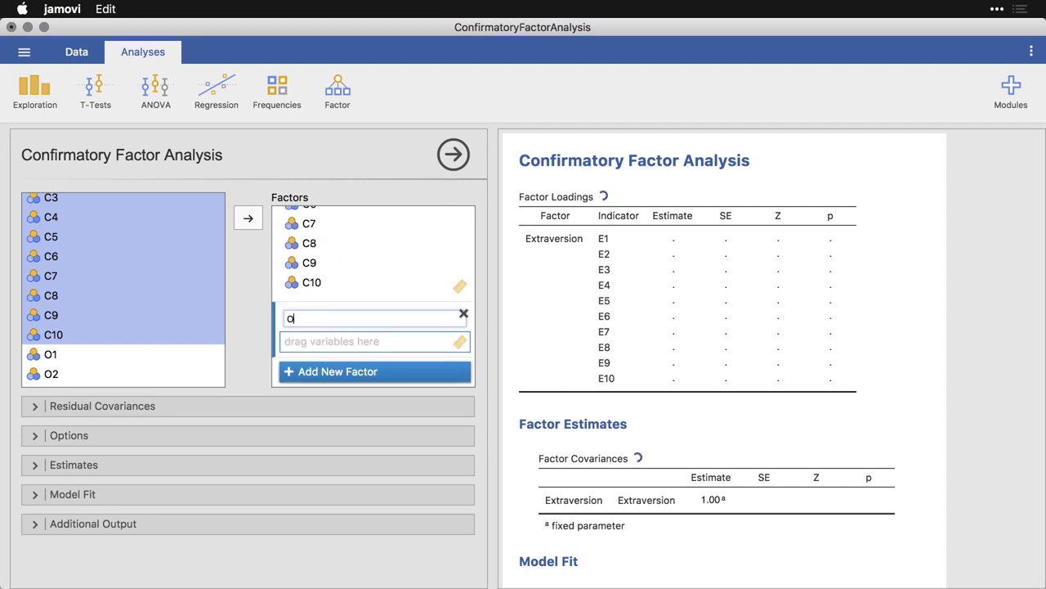
text(penness)
click(102, 355)
scroll(96, 355, down, 5)
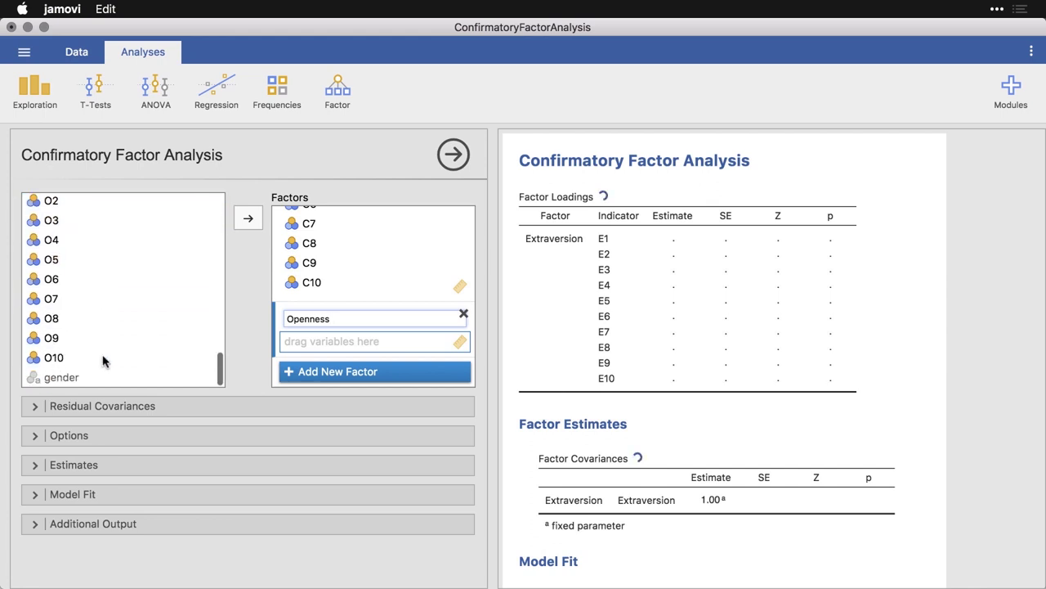
shift+click(68, 365)
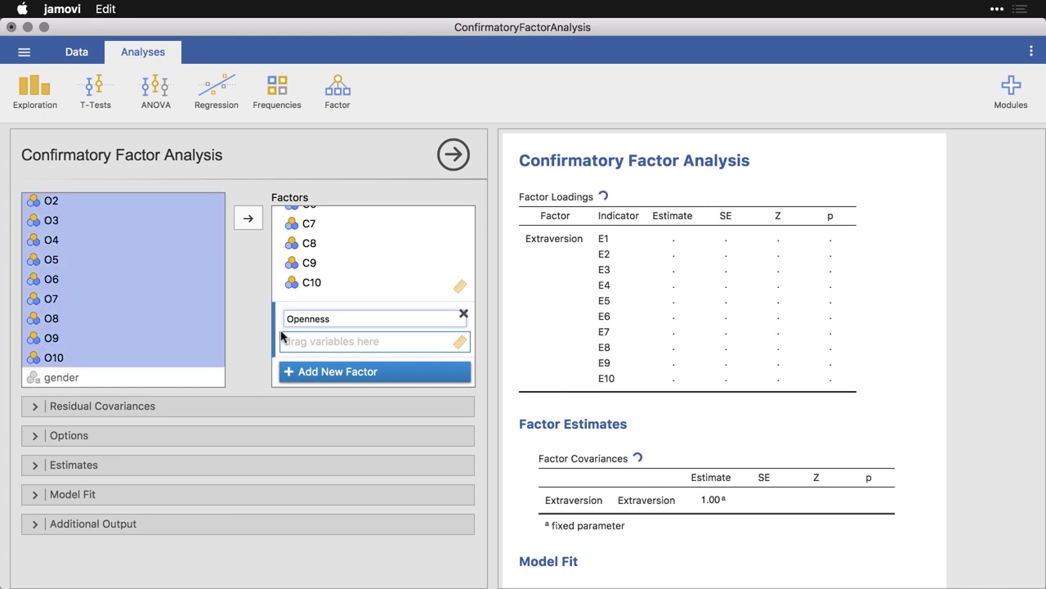
click(249, 219)
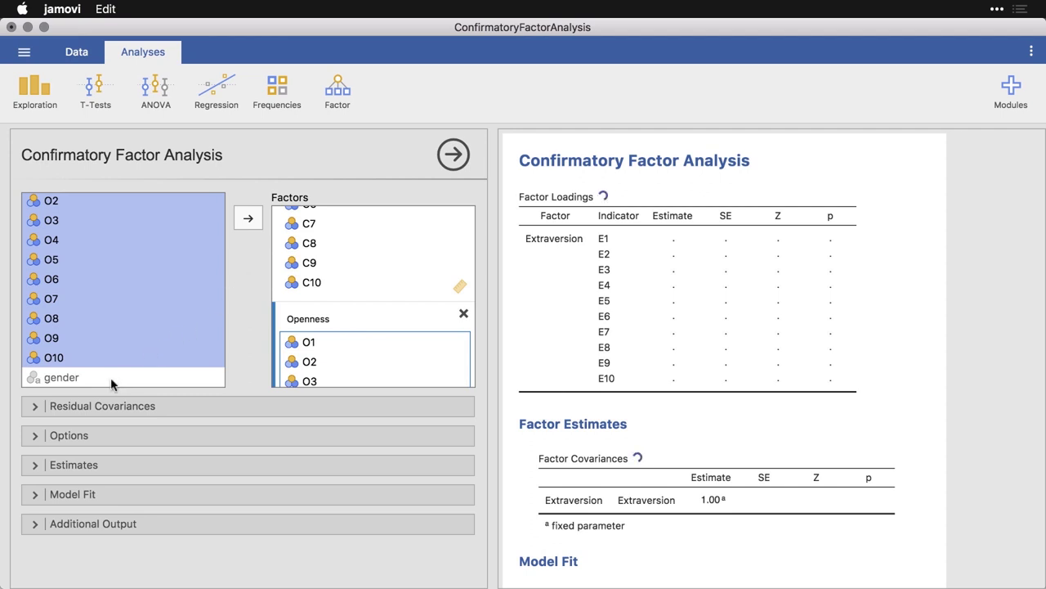
Step: Expand the Residual Covariances section below the Factors box
click(30, 410)
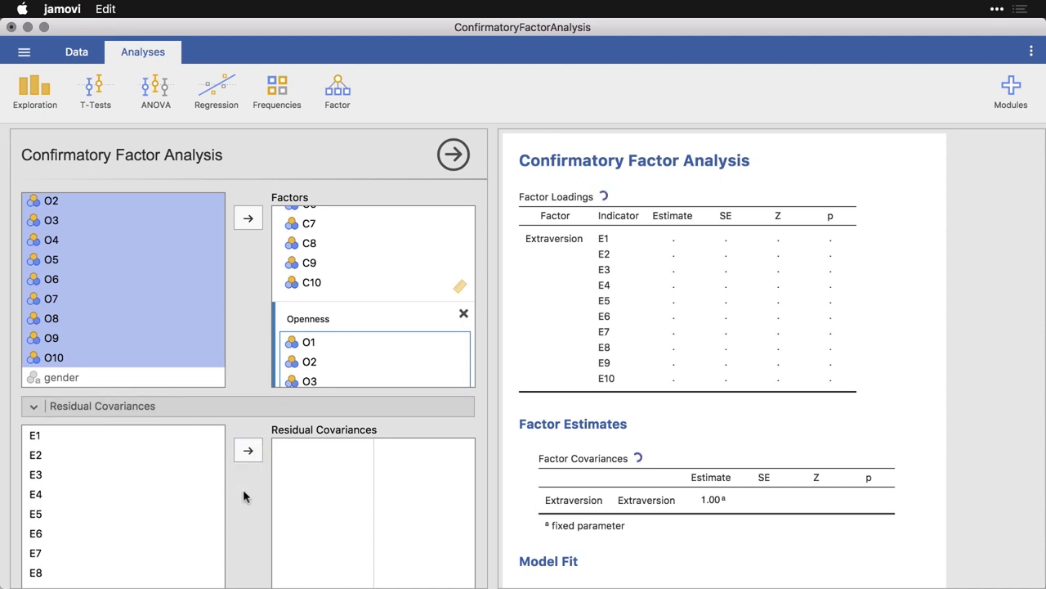
Step: Collapse Residual Covariances, then check and collapse the Missing Values and Constraints options
scroll(245, 496, down, 1)
scroll(244, 496, down, 1)
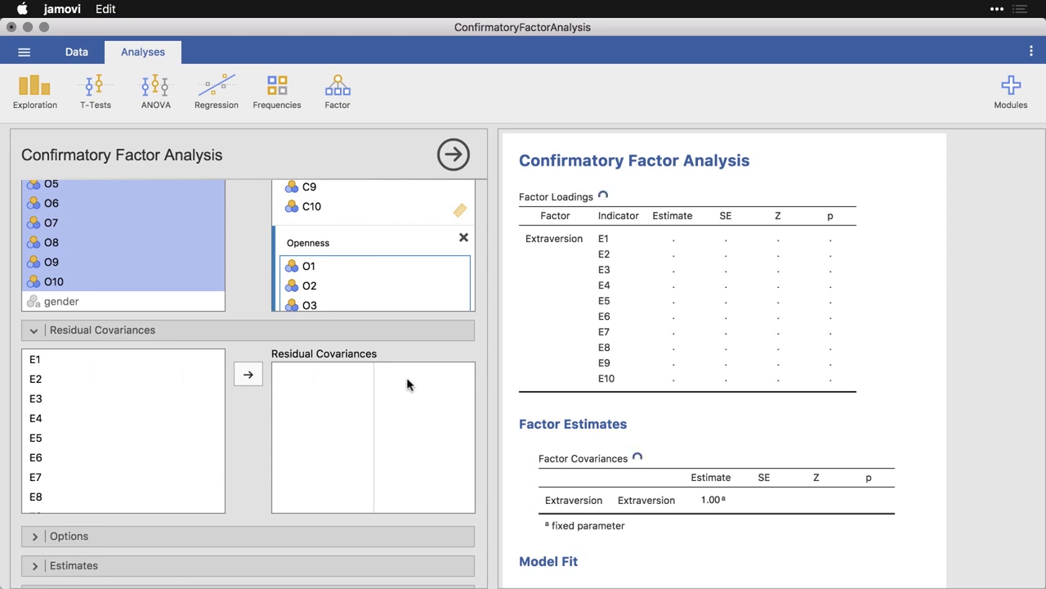
click(49, 330)
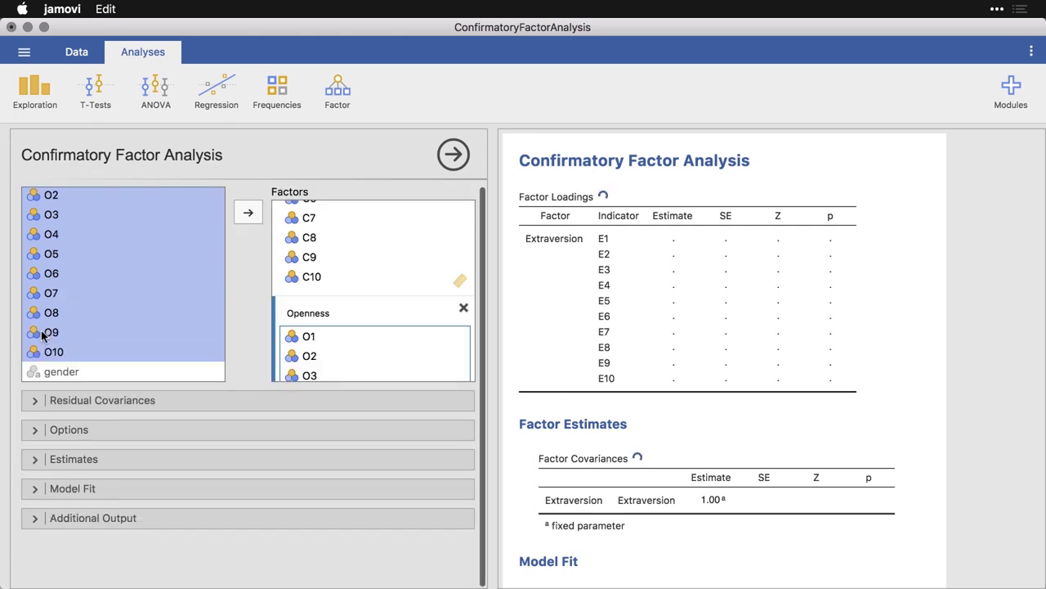
click(35, 429)
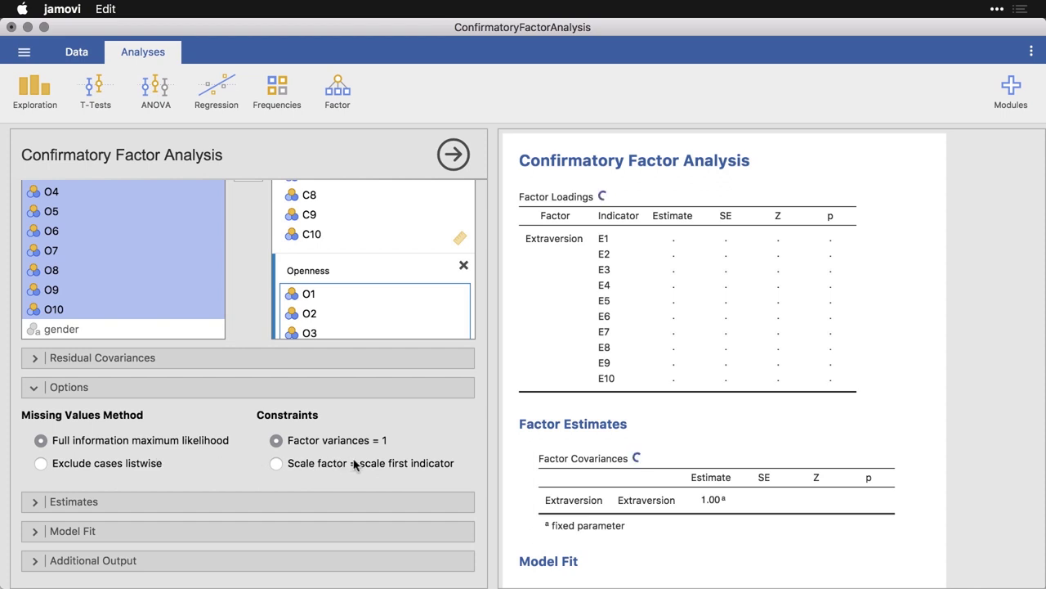
click(35, 392)
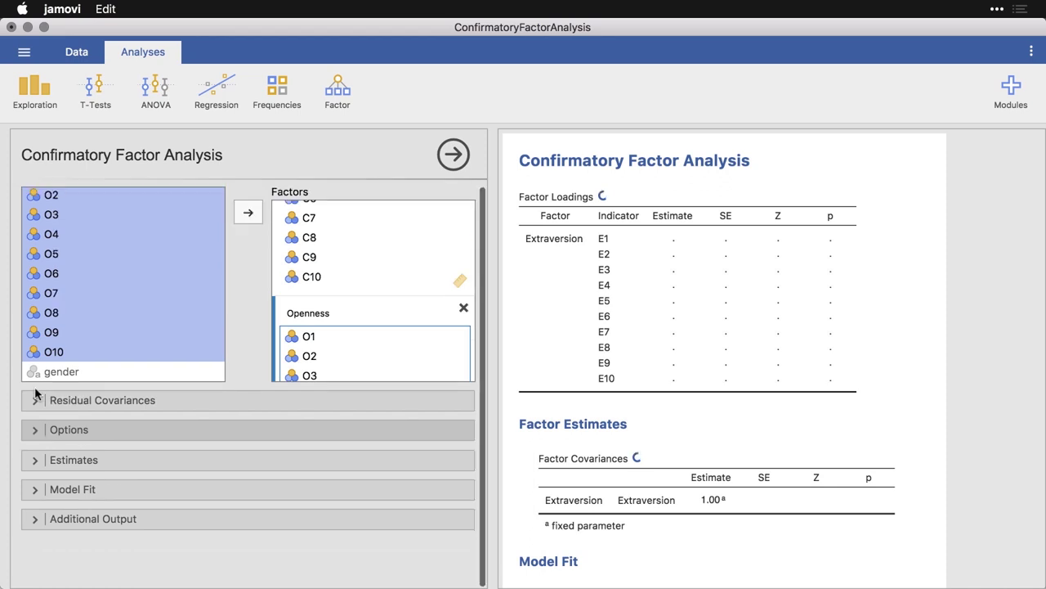
click(33, 461)
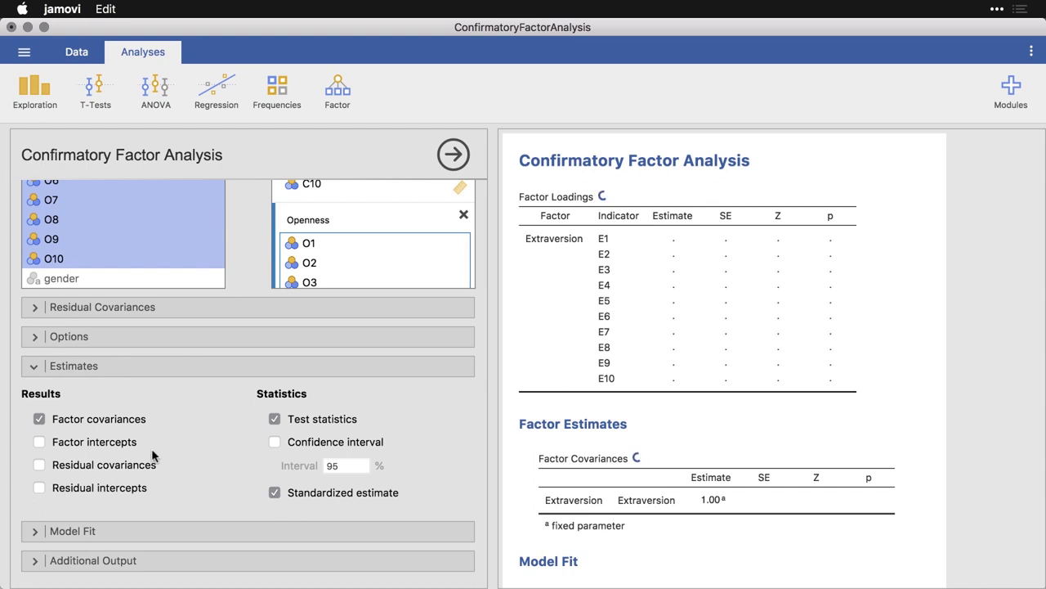
click(36, 365)
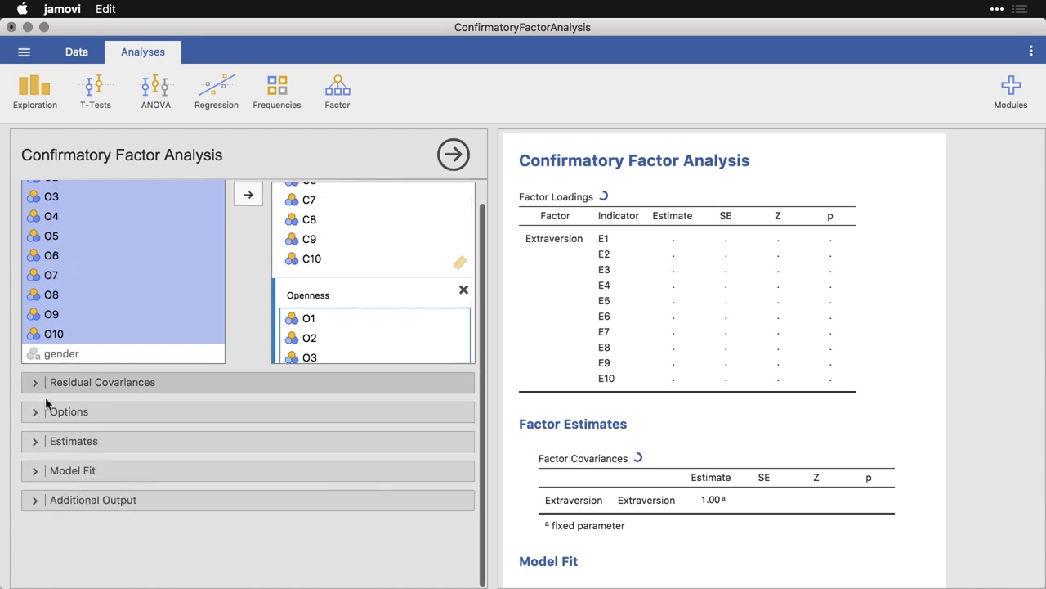
click(34, 469)
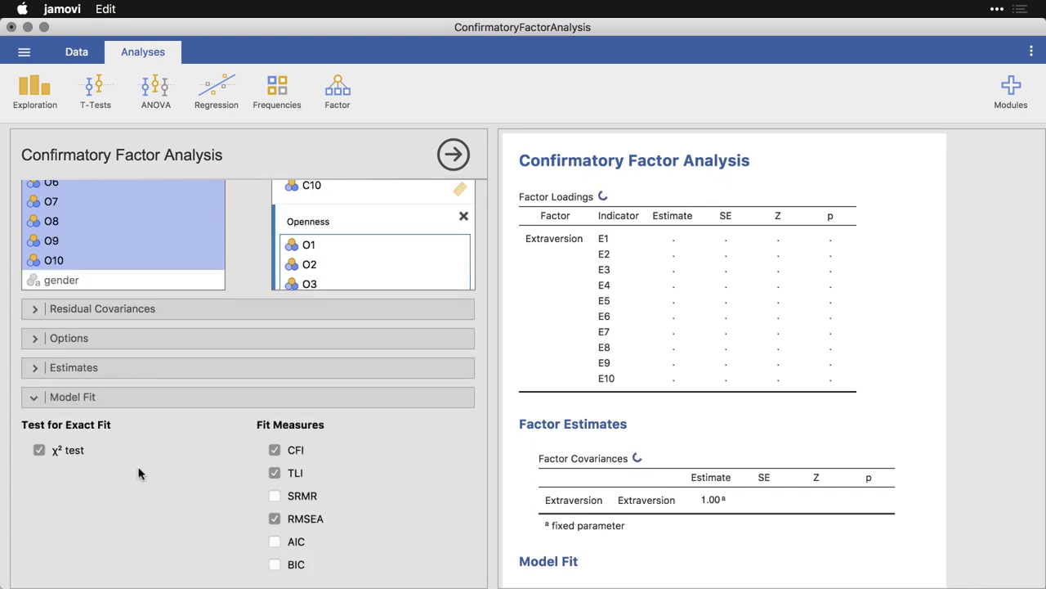
scroll(138, 472, down, 2)
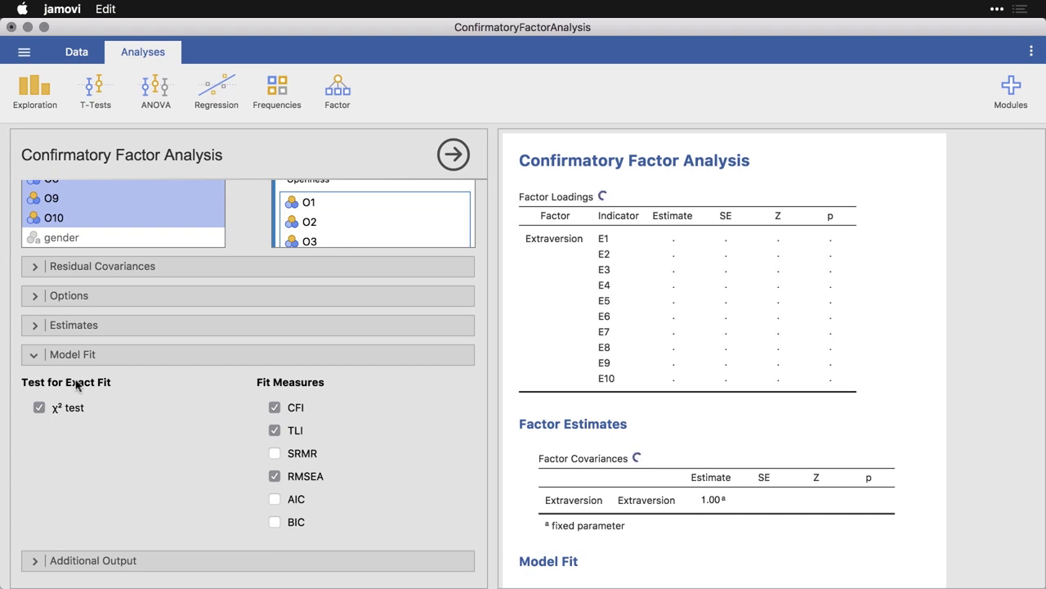
click(35, 358)
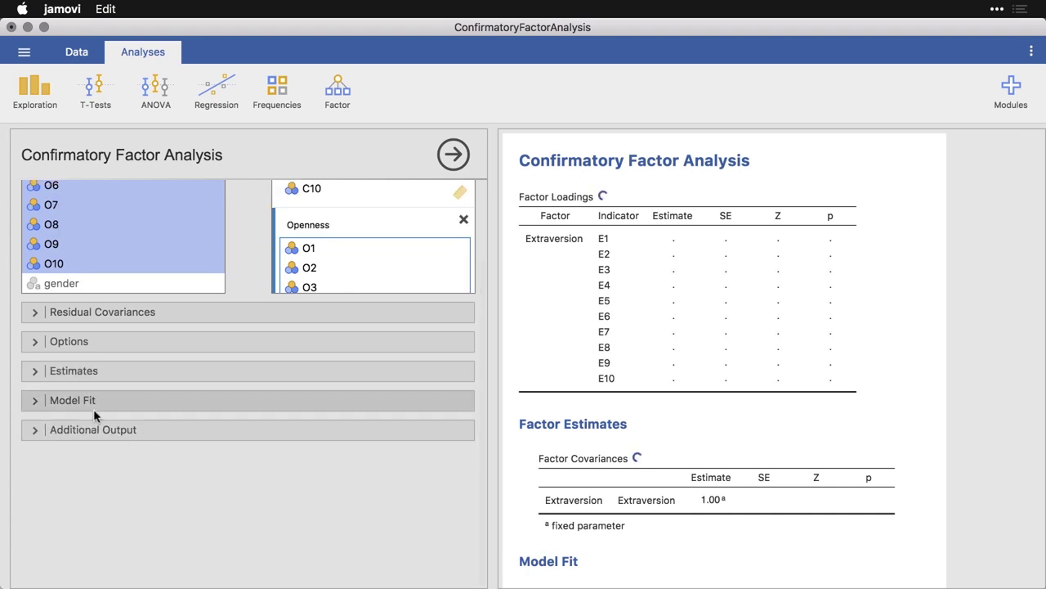
Step: Expand Additional Output and enable the residuals observed correlation matrix
click(34, 430)
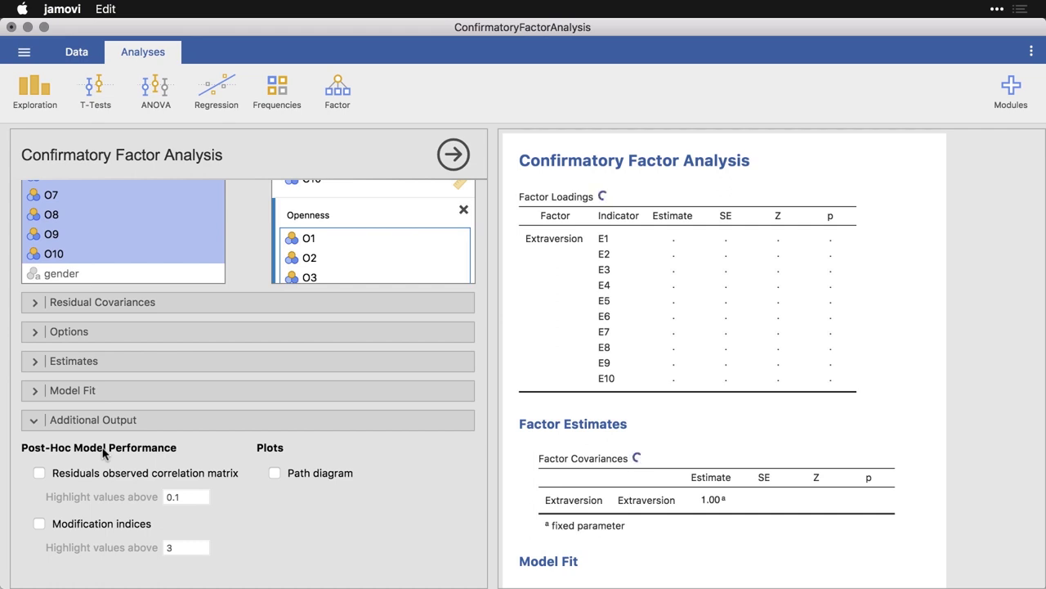
click(39, 472)
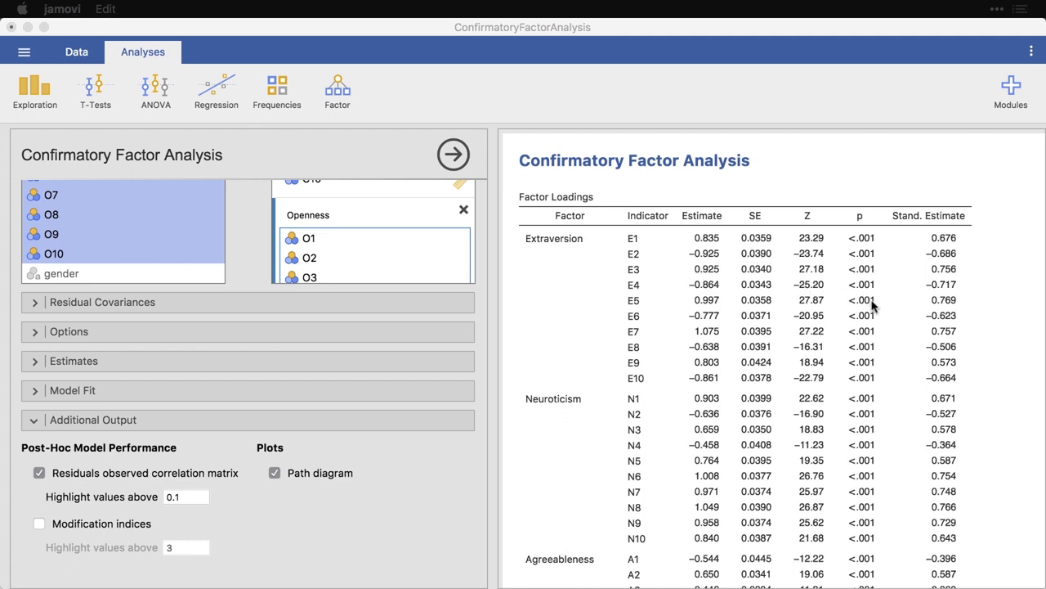
scroll(885, 347, down, 5)
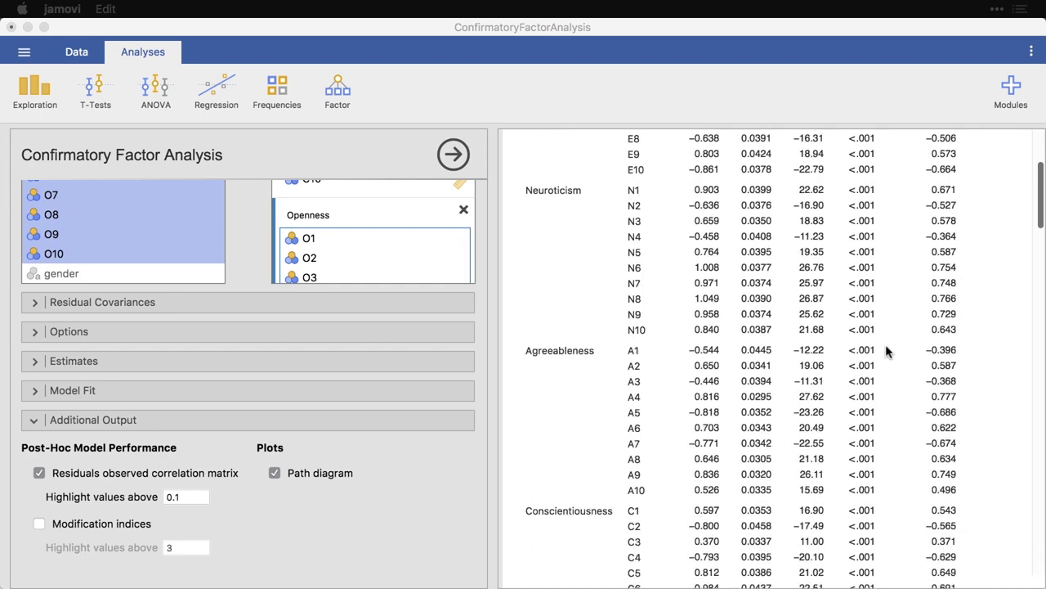
scroll(885, 350, down, 8)
scroll(885, 350, up, 7)
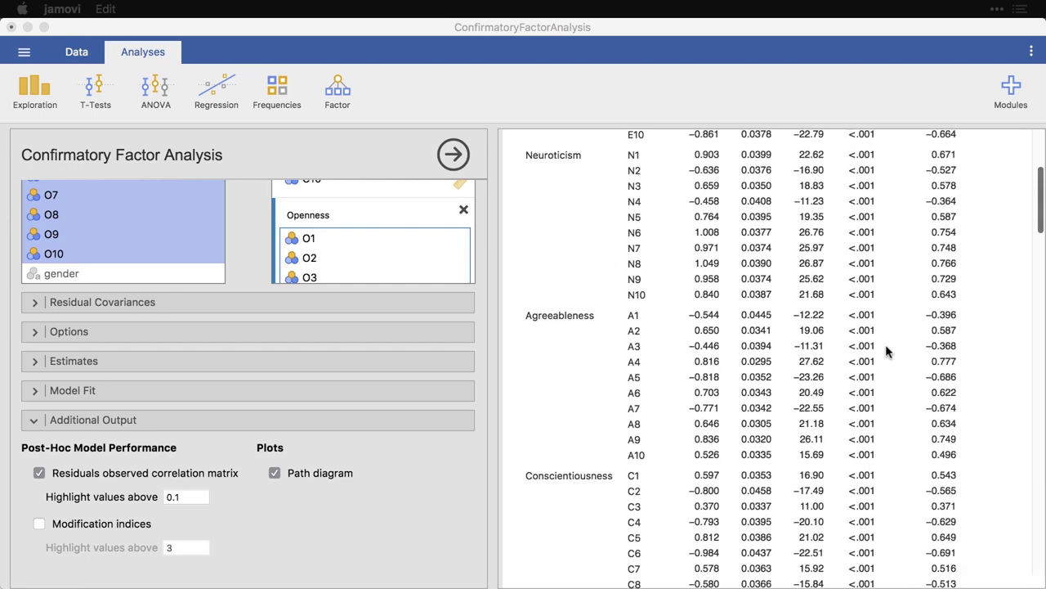
scroll(886, 345, up, 6)
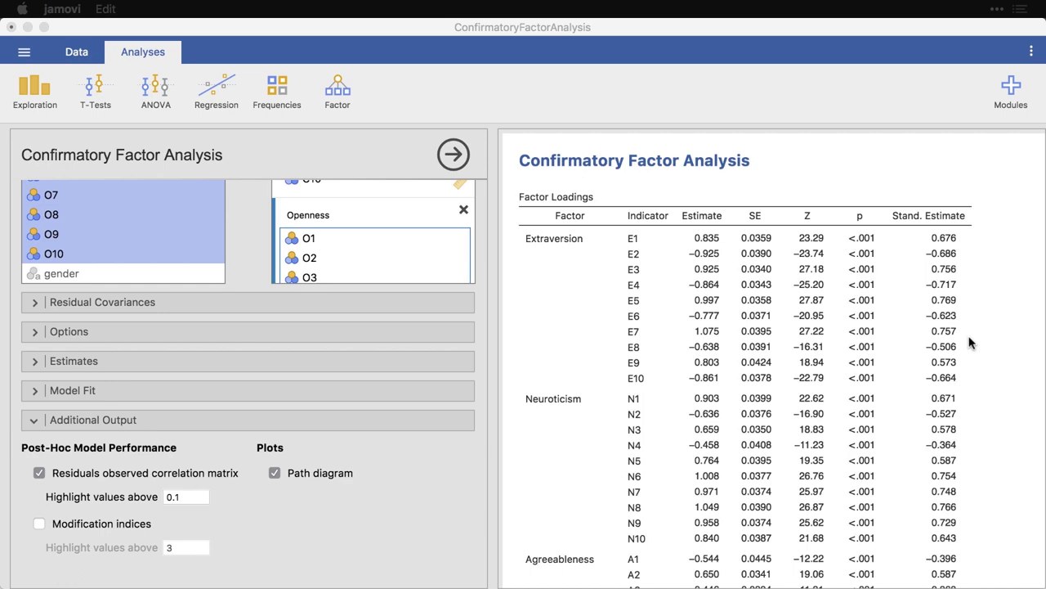
scroll(665, 454, down, 2)
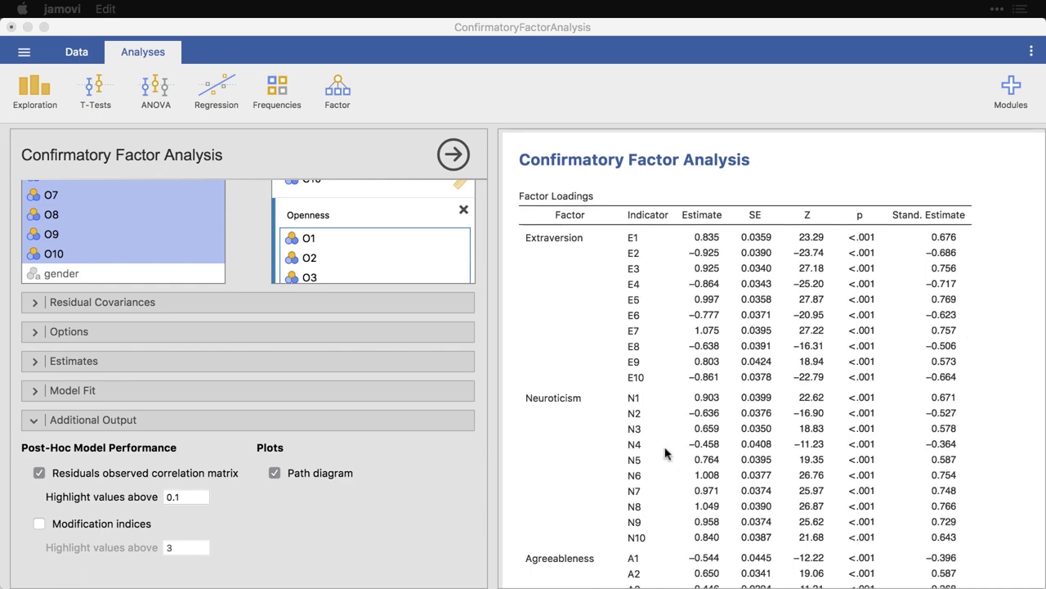
scroll(665, 454, down, 6)
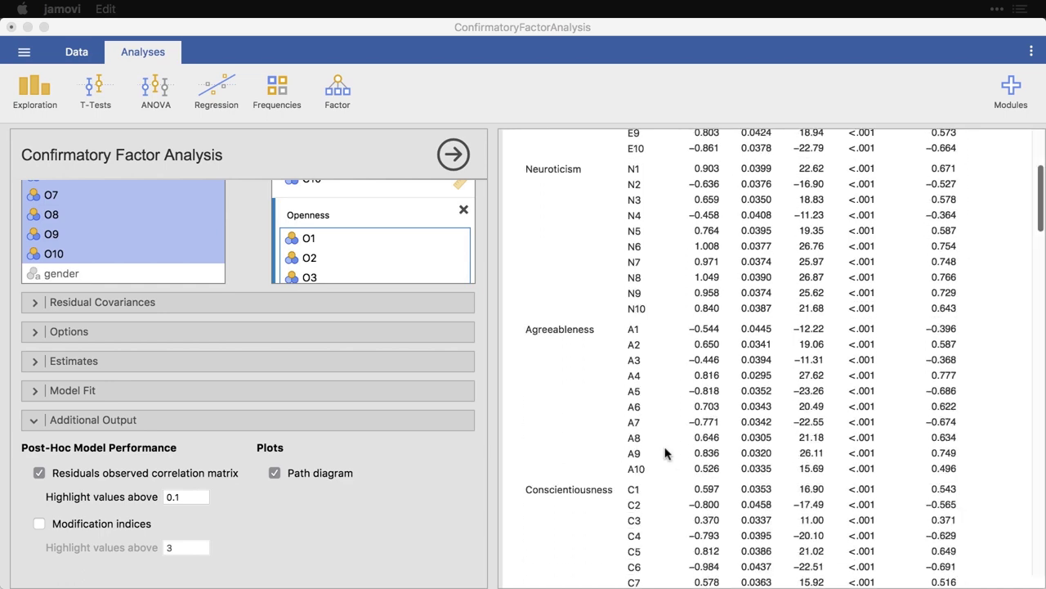
scroll(666, 454, down, 7)
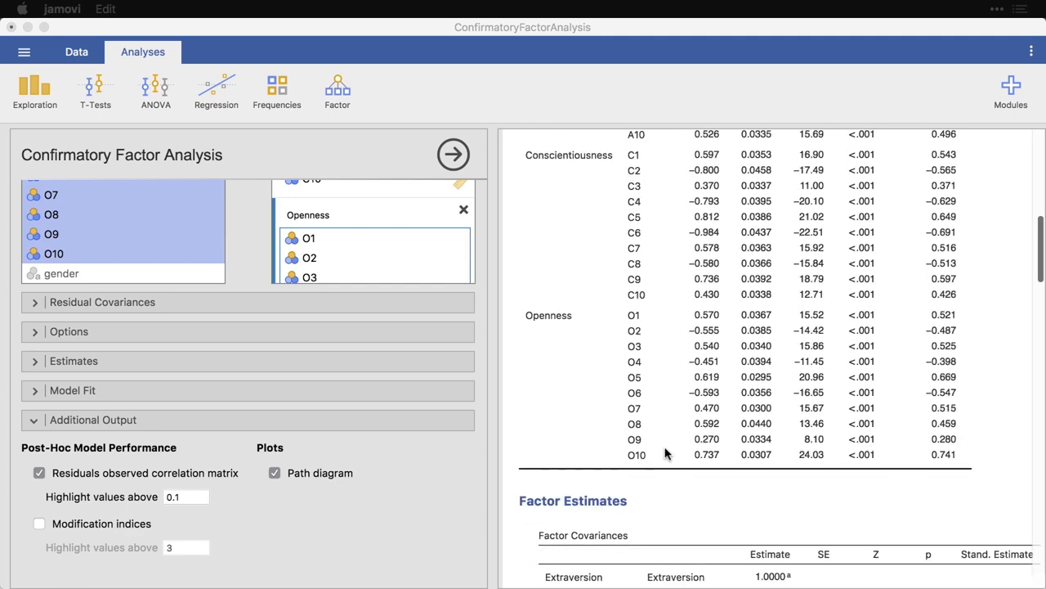
scroll(665, 454, down, 5)
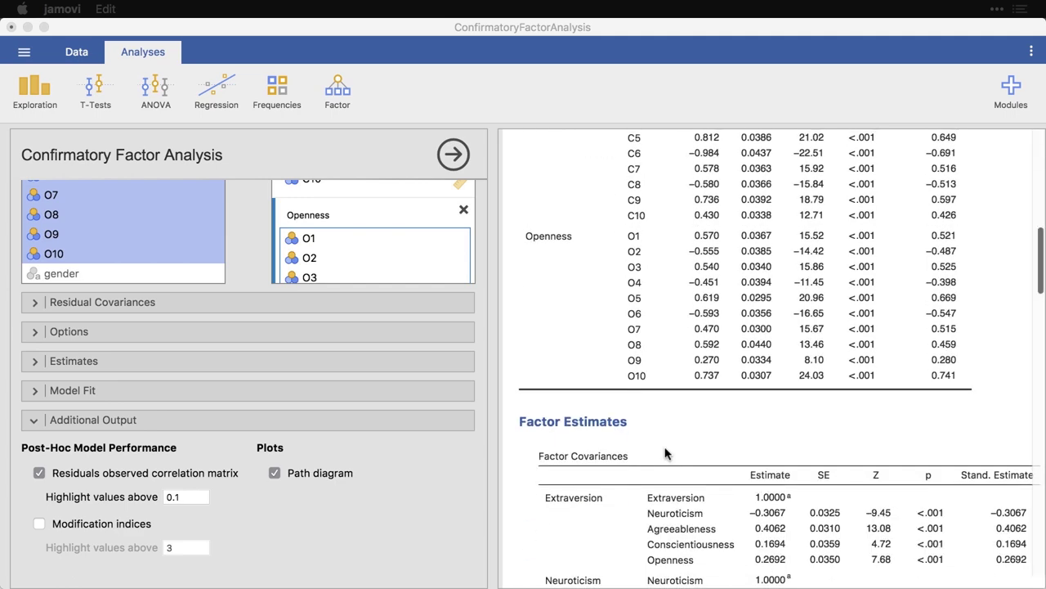
scroll(665, 454, down, 2)
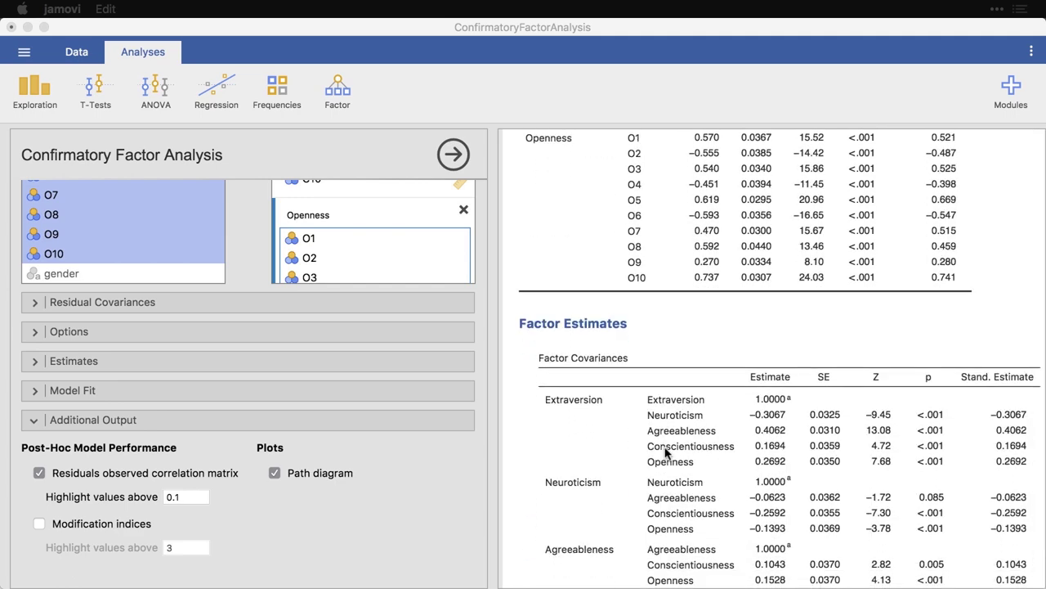
scroll(666, 453, down, 1)
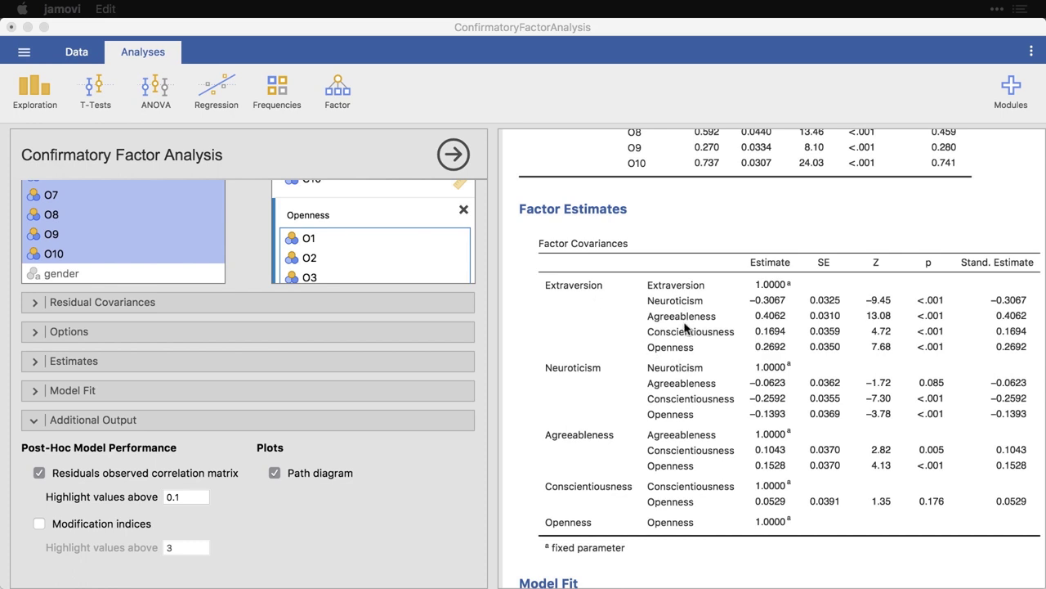
scroll(744, 396, down, 2)
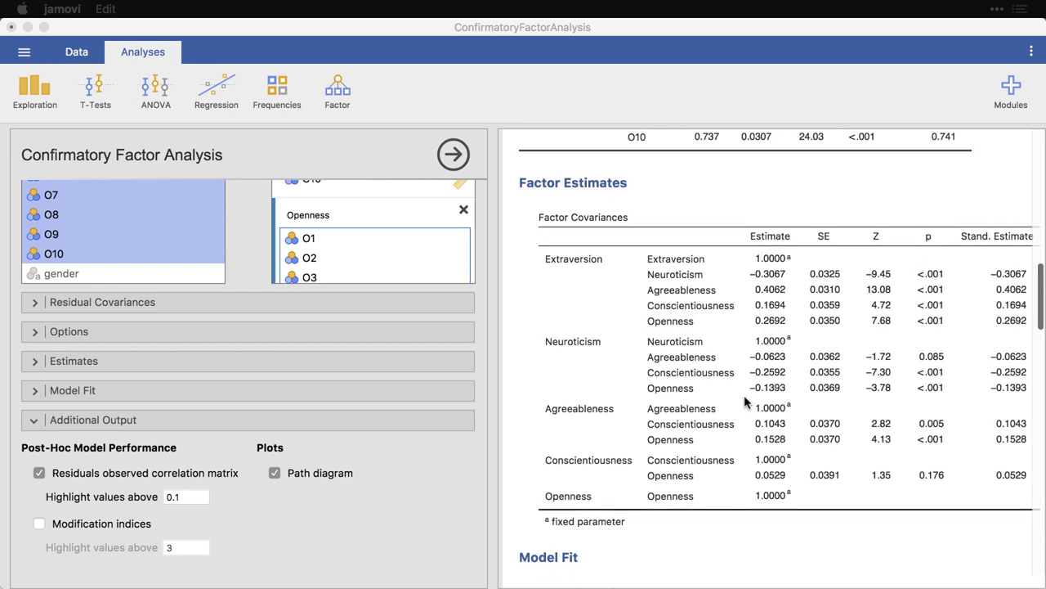
scroll(744, 395, down, 10)
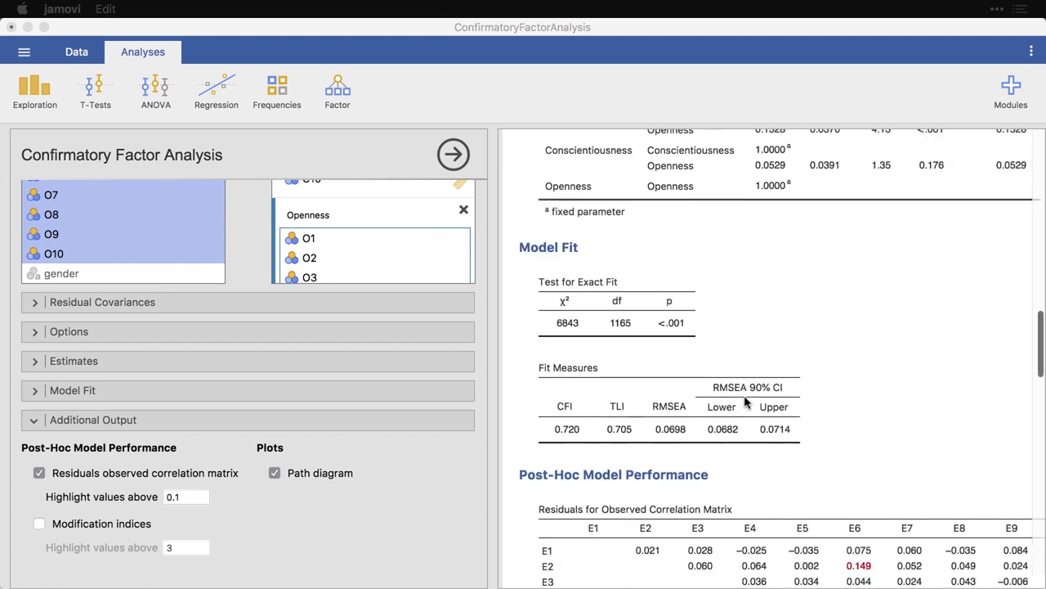
scroll(744, 402, down, 1)
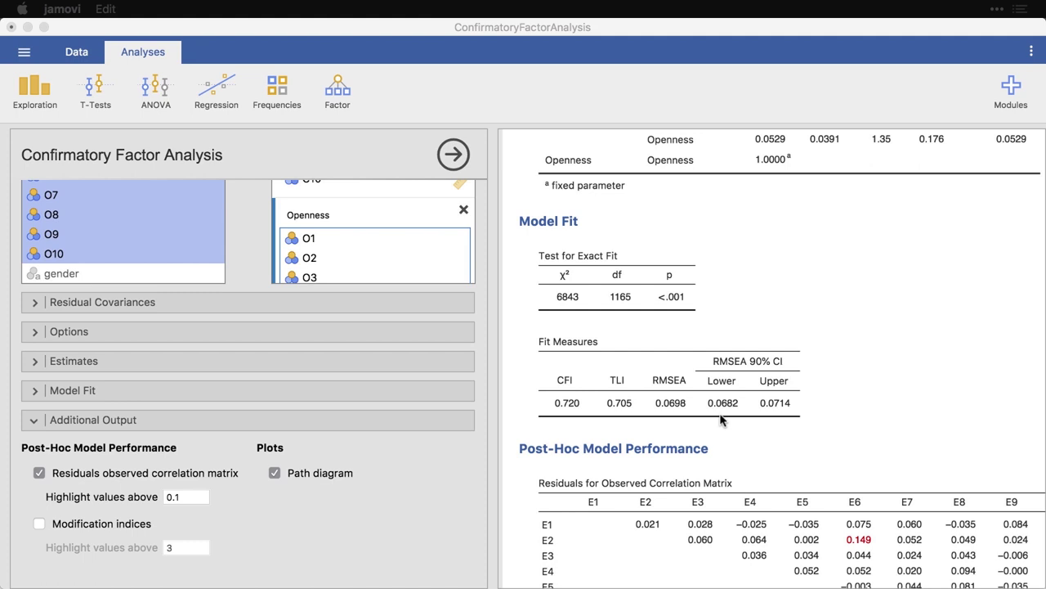
Step: Close the options panel, widen the results pane, and scroll across the residual correlation matrix
click(458, 157)
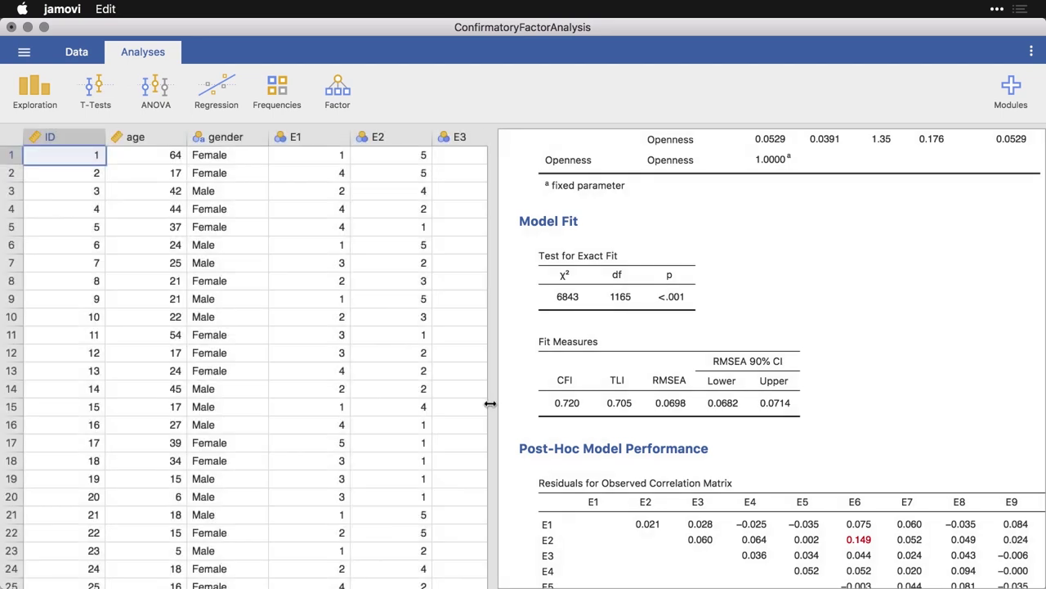
drag(489, 405, 278, 389)
scroll(530, 443, down, 5)
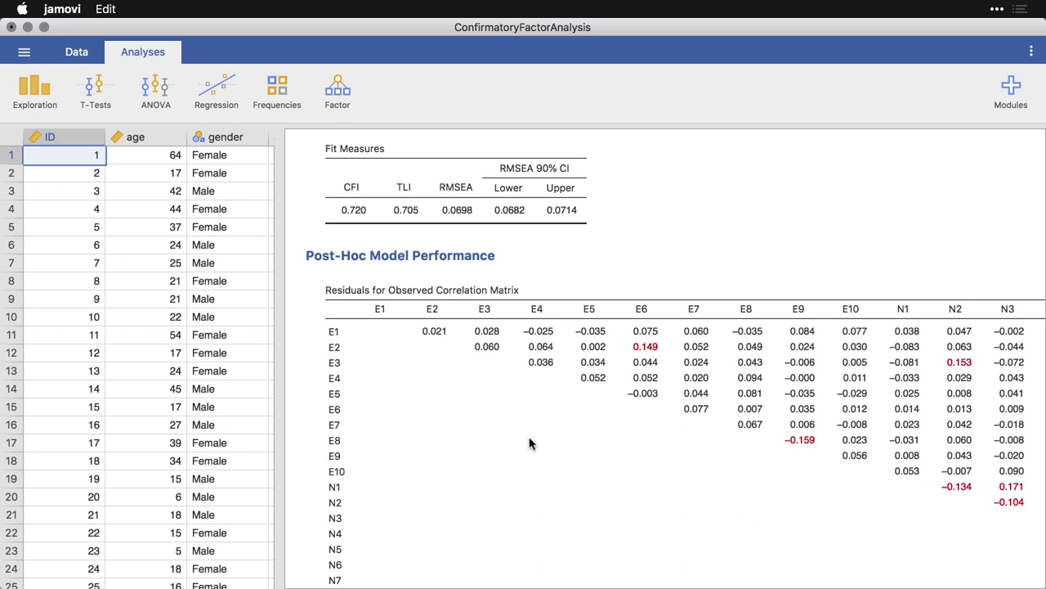
scroll(603, 423, right, 5)
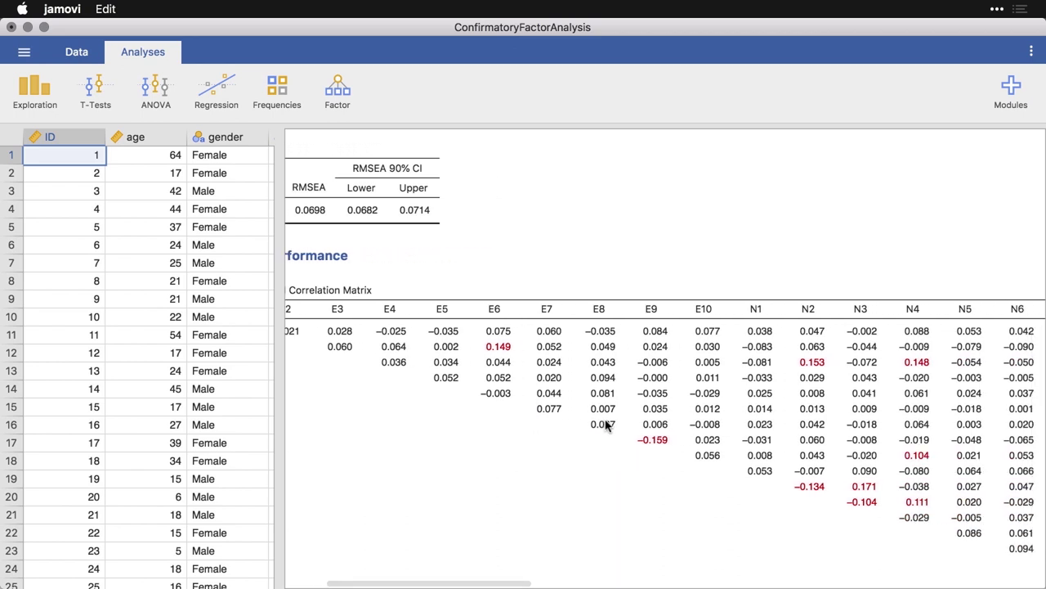
scroll(606, 424, right, 5)
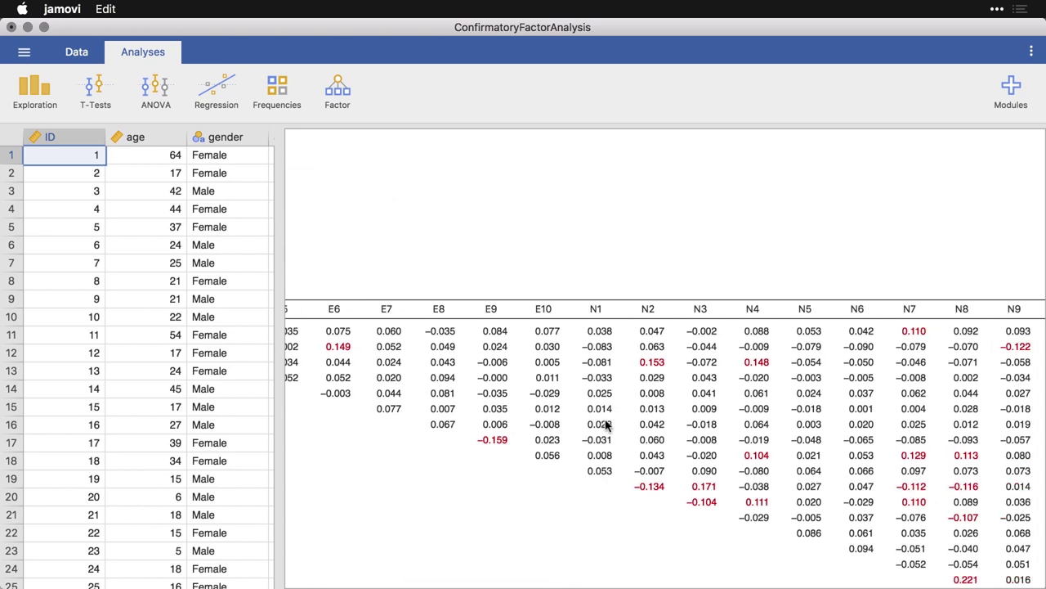
scroll(680, 484, down, 3)
scroll(680, 484, right, 3)
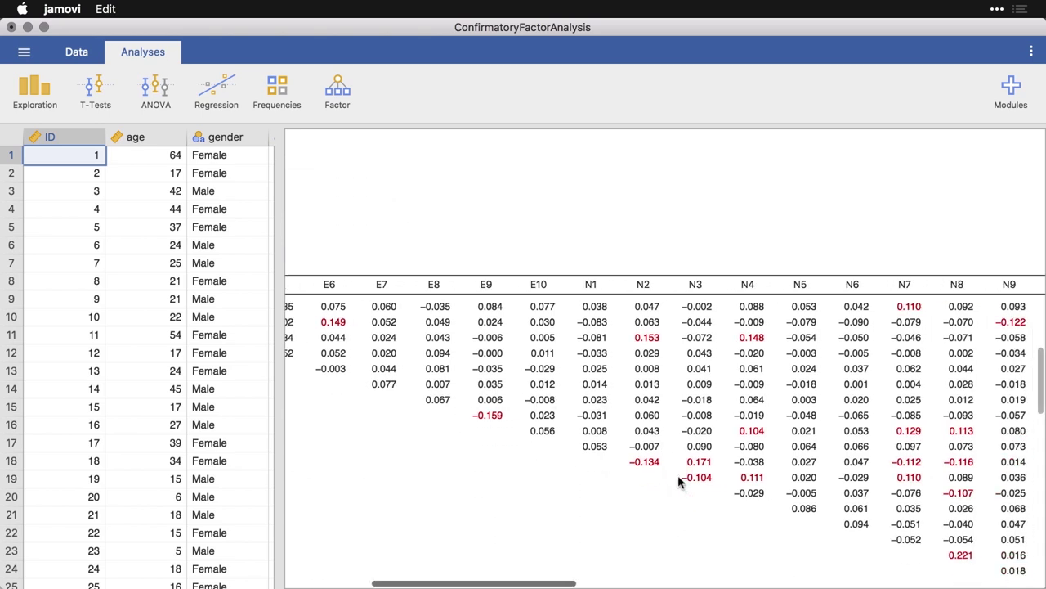
scroll(678, 476, right, 10)
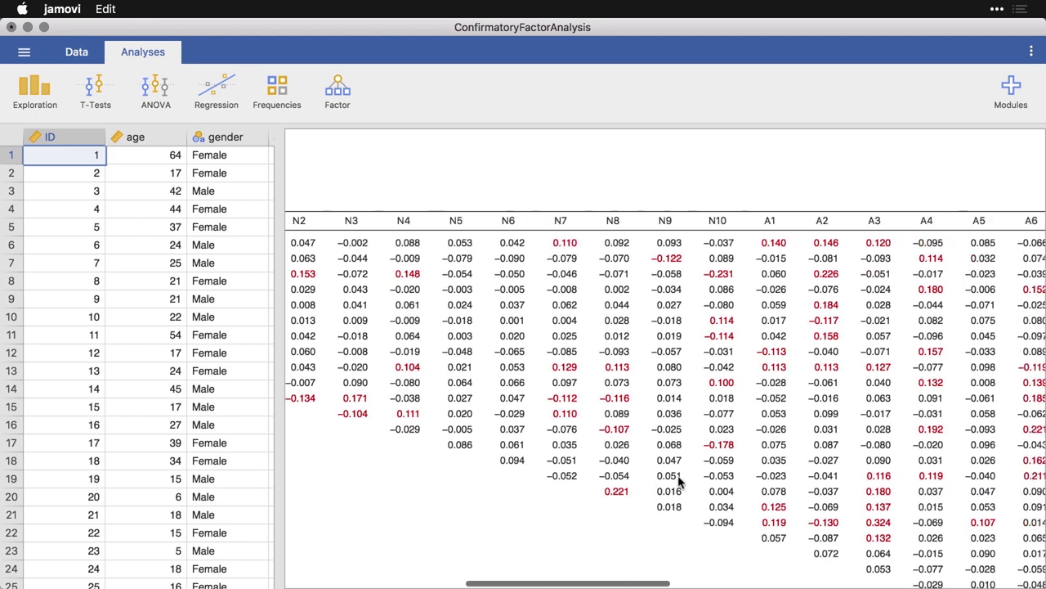
scroll(678, 475, down, 5)
scroll(677, 475, right, 5)
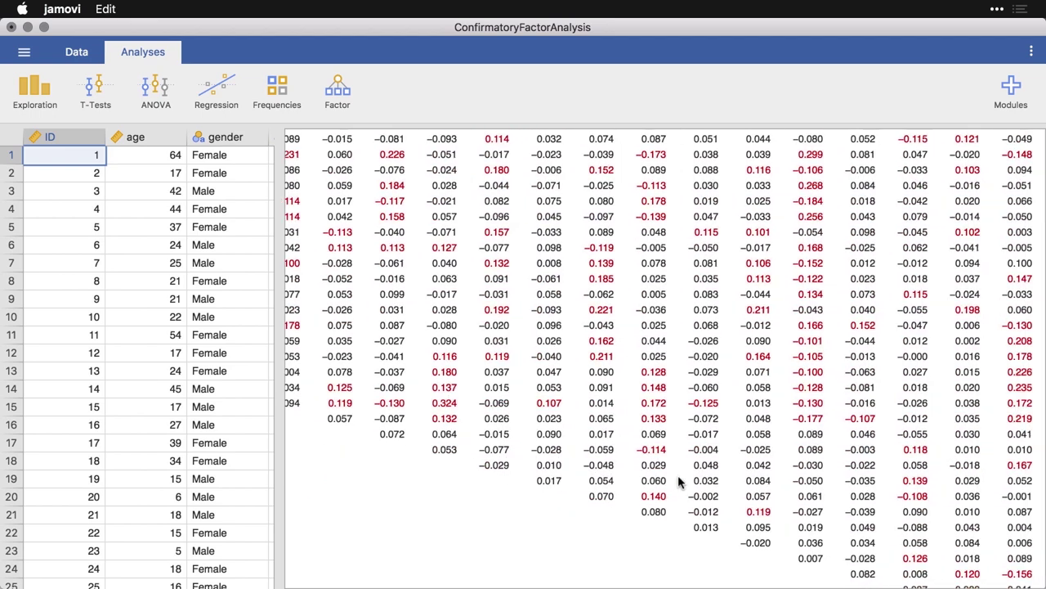
scroll(678, 475, right, 5)
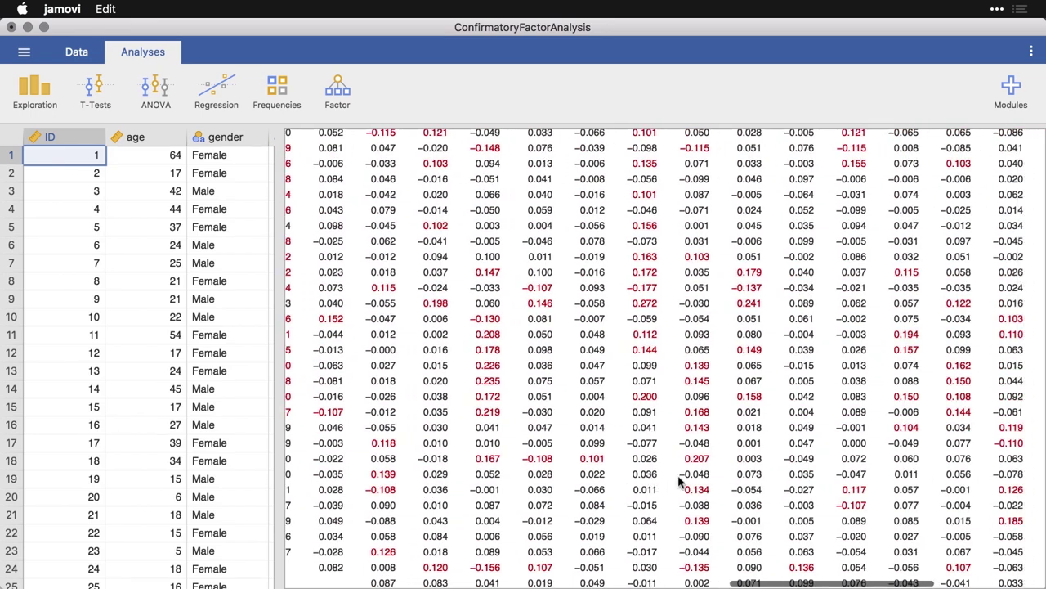
scroll(678, 475, down, 10)
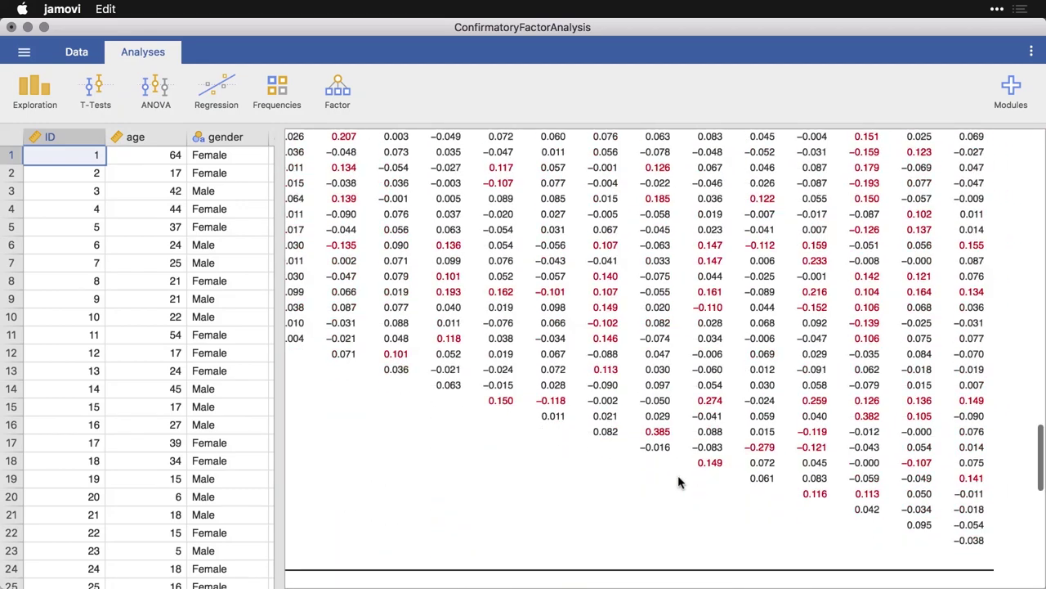
scroll(678, 475, left, 3)
scroll(678, 475, up, 10)
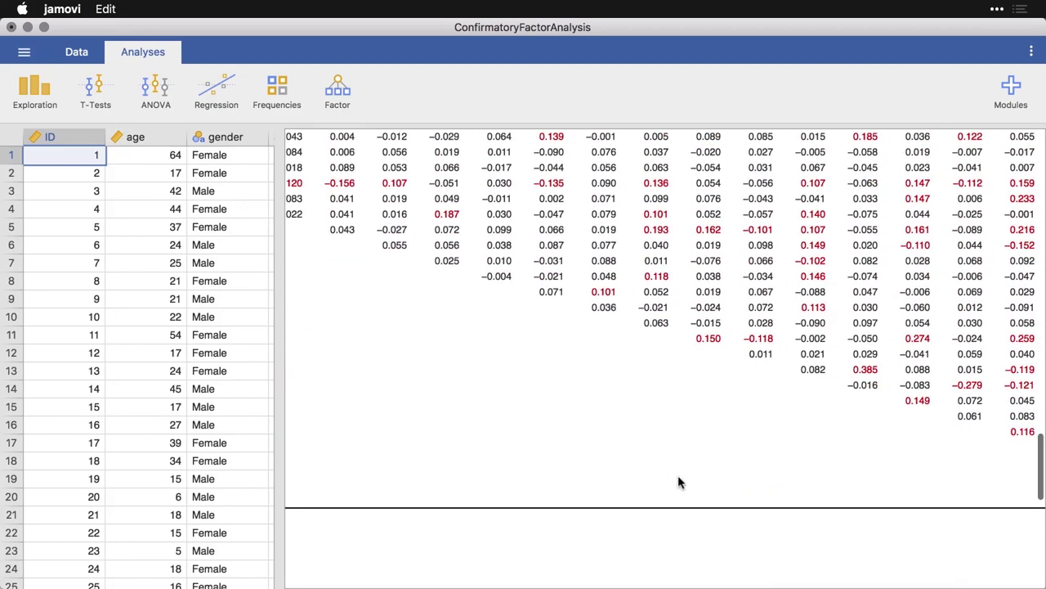
scroll(678, 477, left, 10)
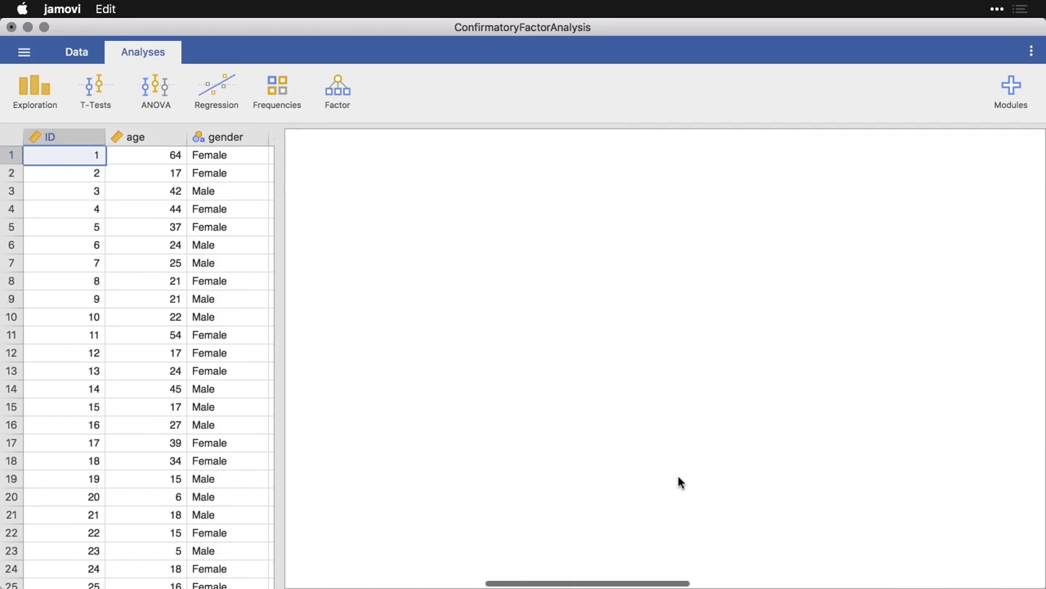
scroll(677, 475, down, 5)
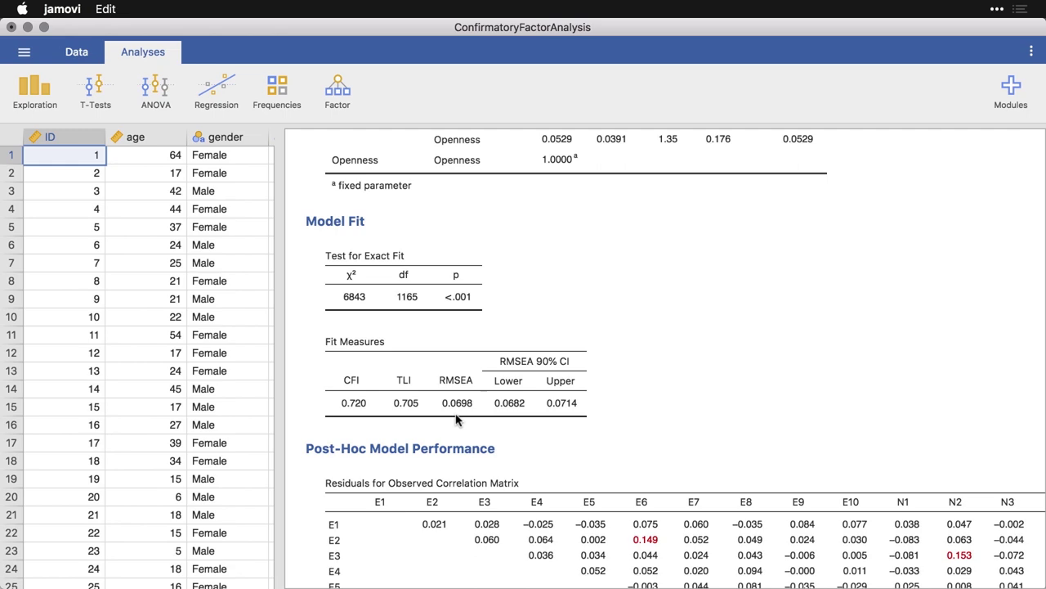
Step: Scroll down to the path diagram showing factors Ext, Nrt, Agr, Cns and Opn with their items
scroll(456, 419, down, 15)
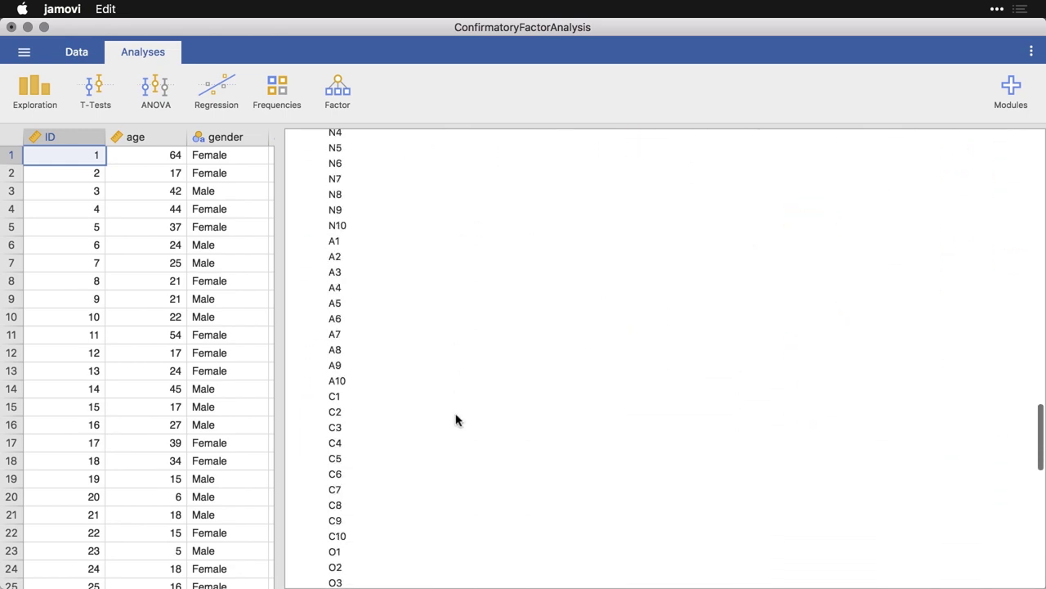
scroll(456, 420, down, 10)
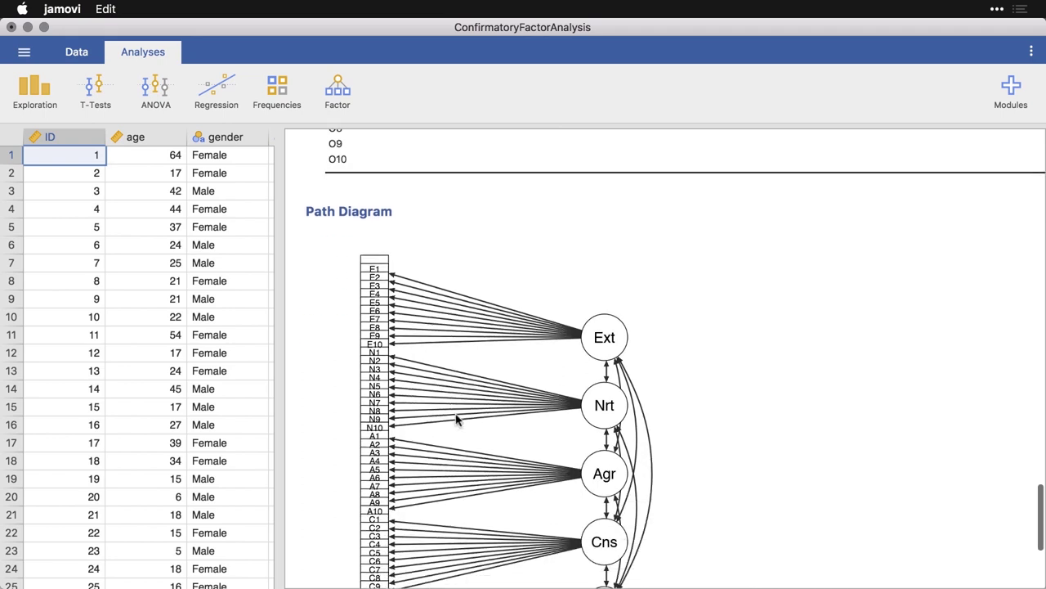
scroll(456, 419, down, 3)
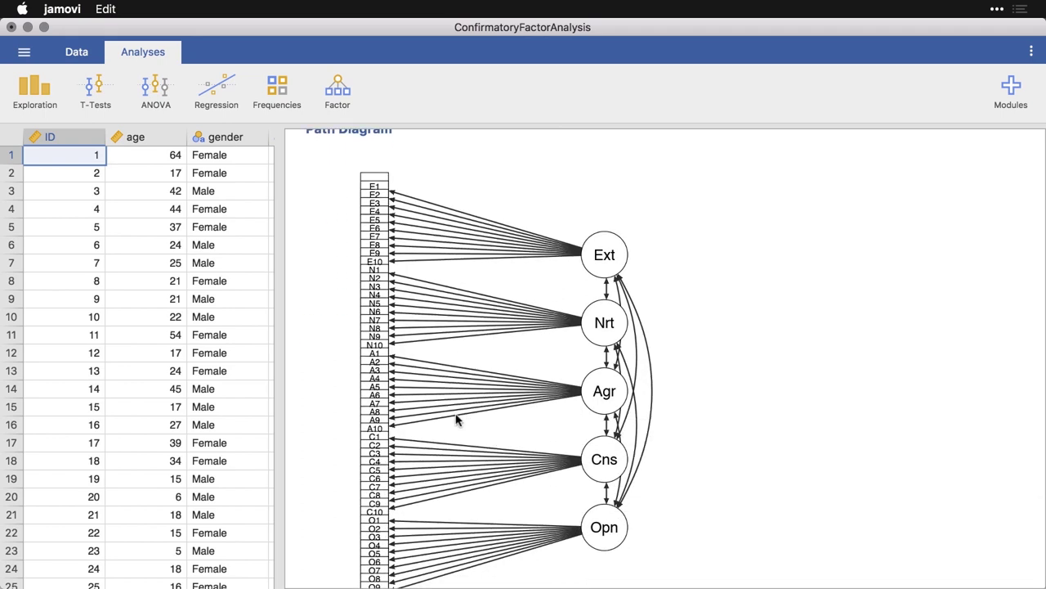
scroll(456, 420, down, 2)
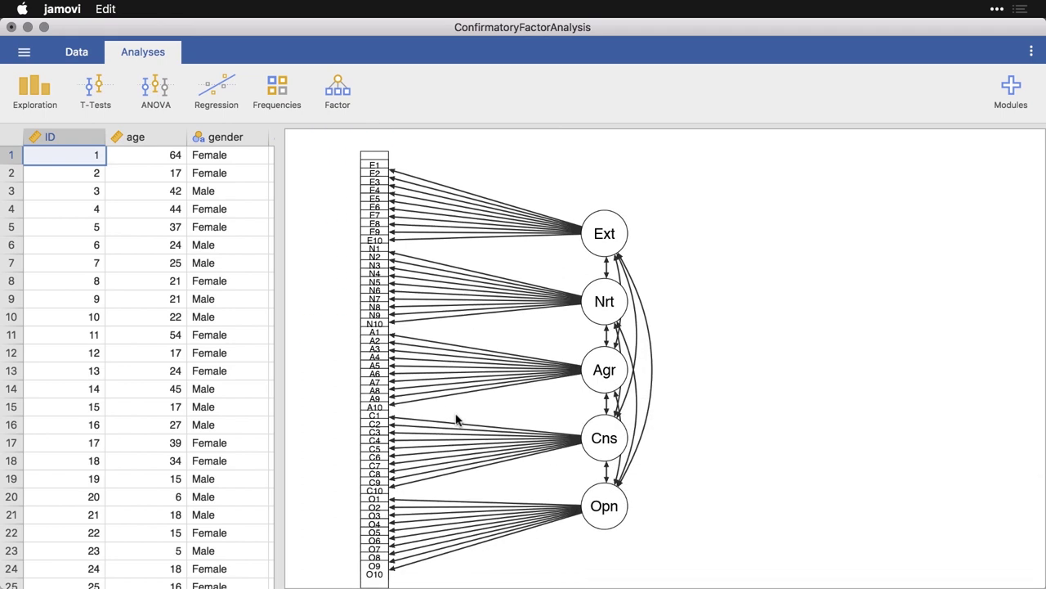